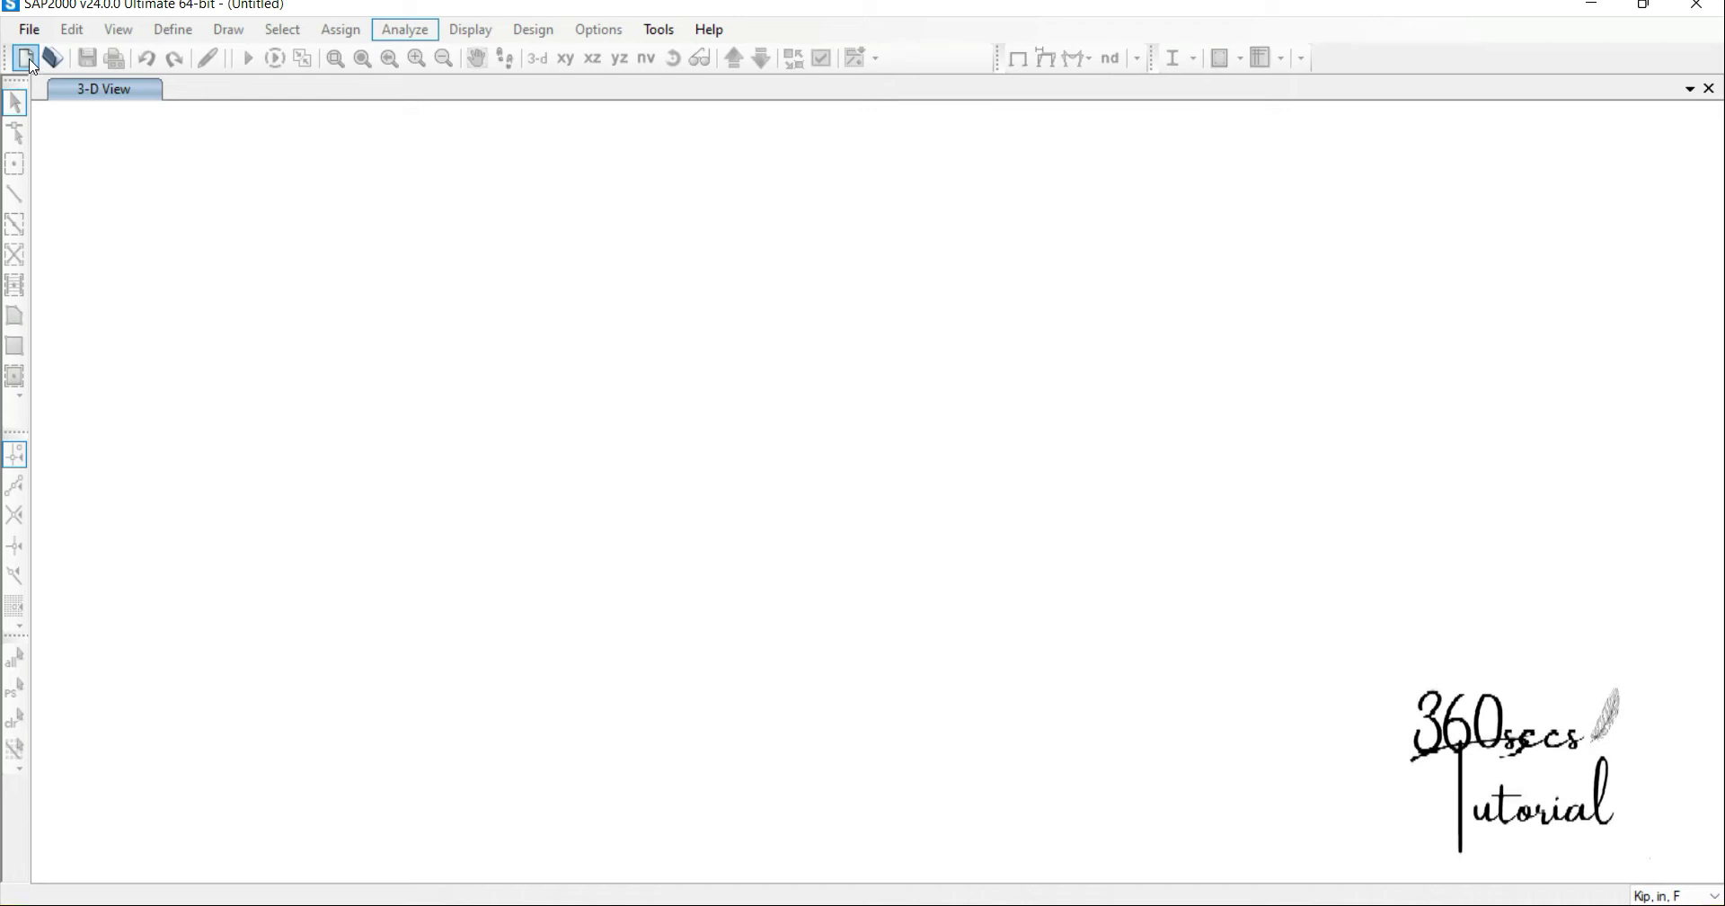
Step: Create a new model from the 3D Trusses template using the Transmission Tower 2 type with its preset dimensions
left_click(26, 57)
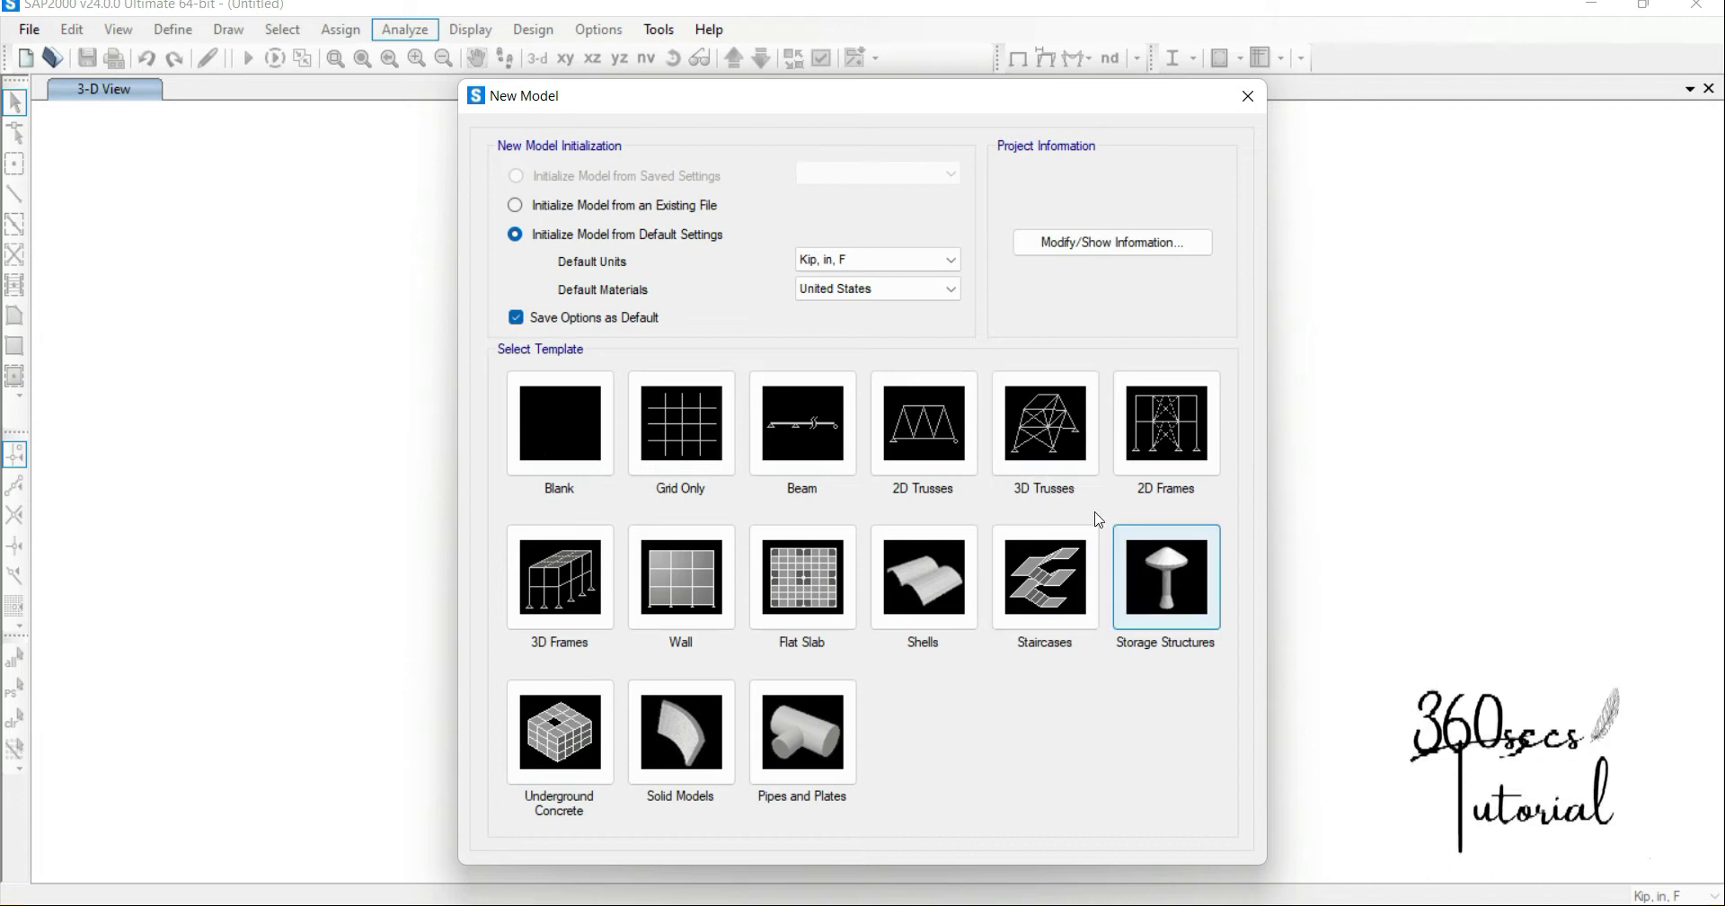
left_click(1056, 444)
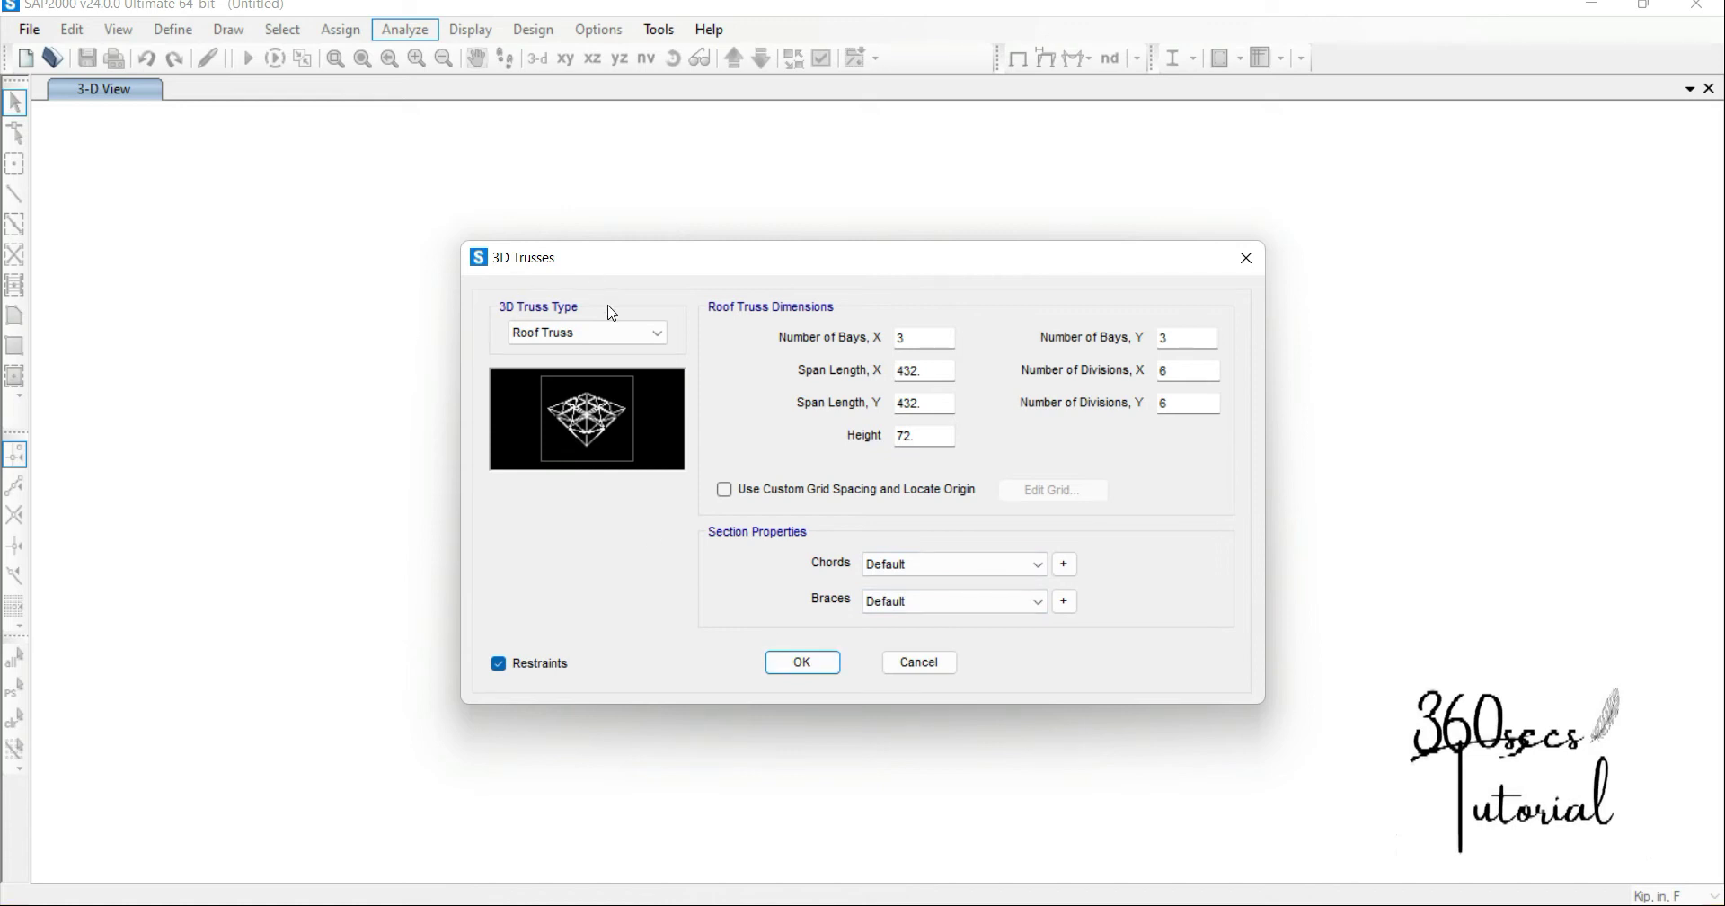
left_click(655, 334)
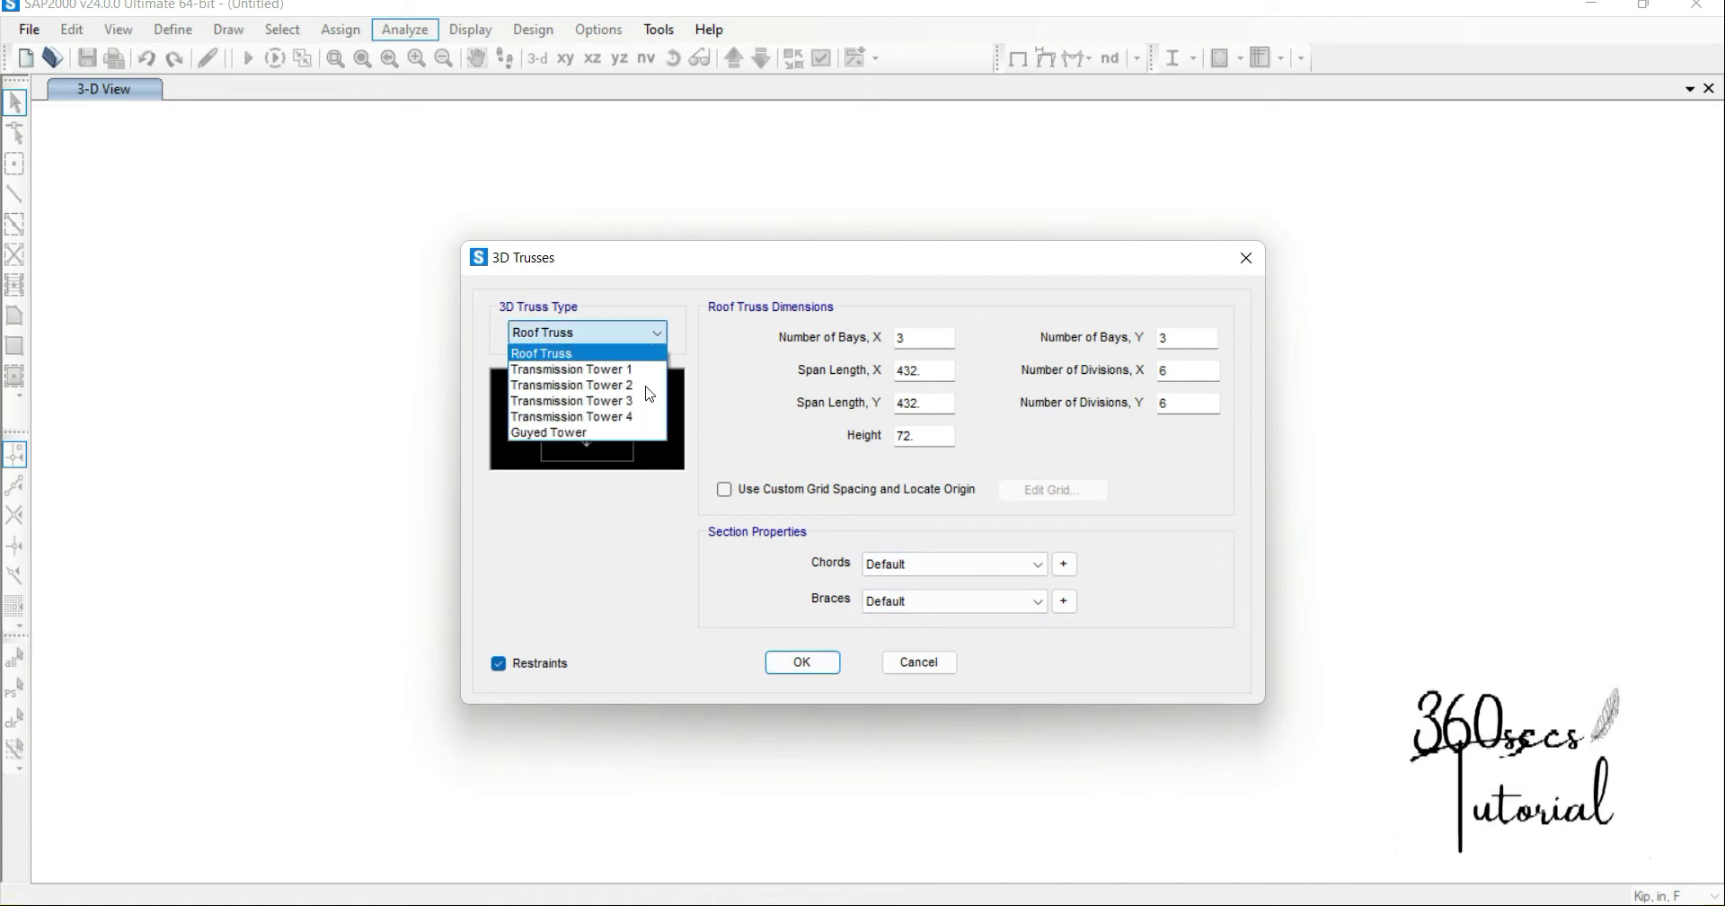
left_click(609, 426)
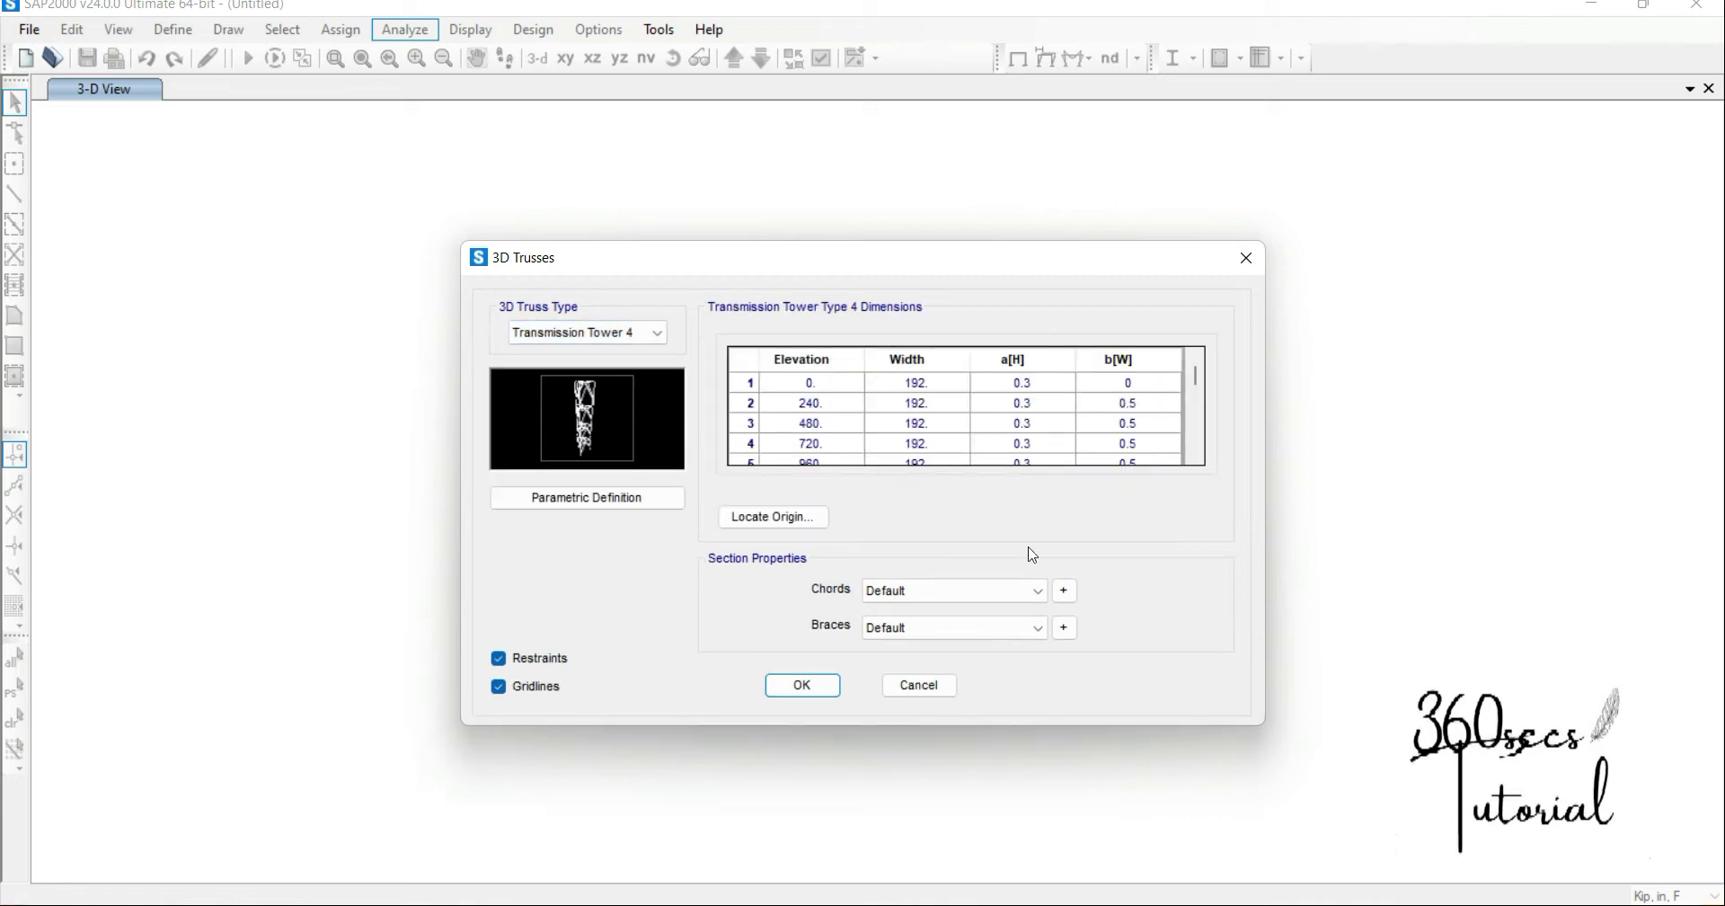
left_click(656, 332)
left_click(628, 396)
left_click(628, 336)
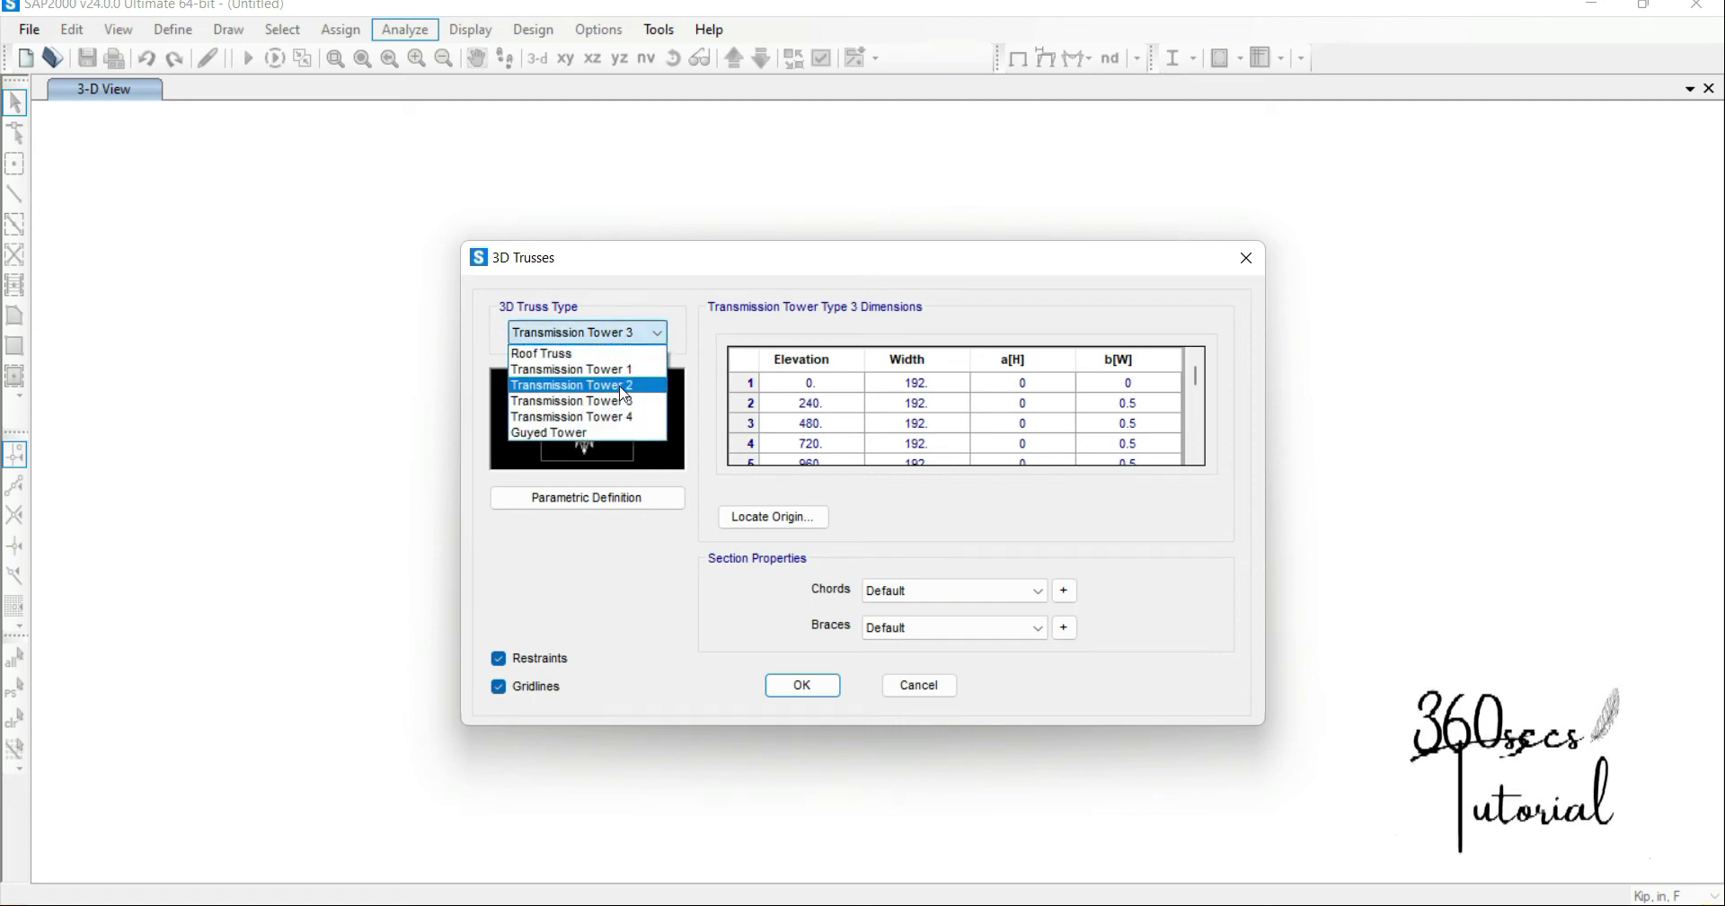
left_click(621, 385)
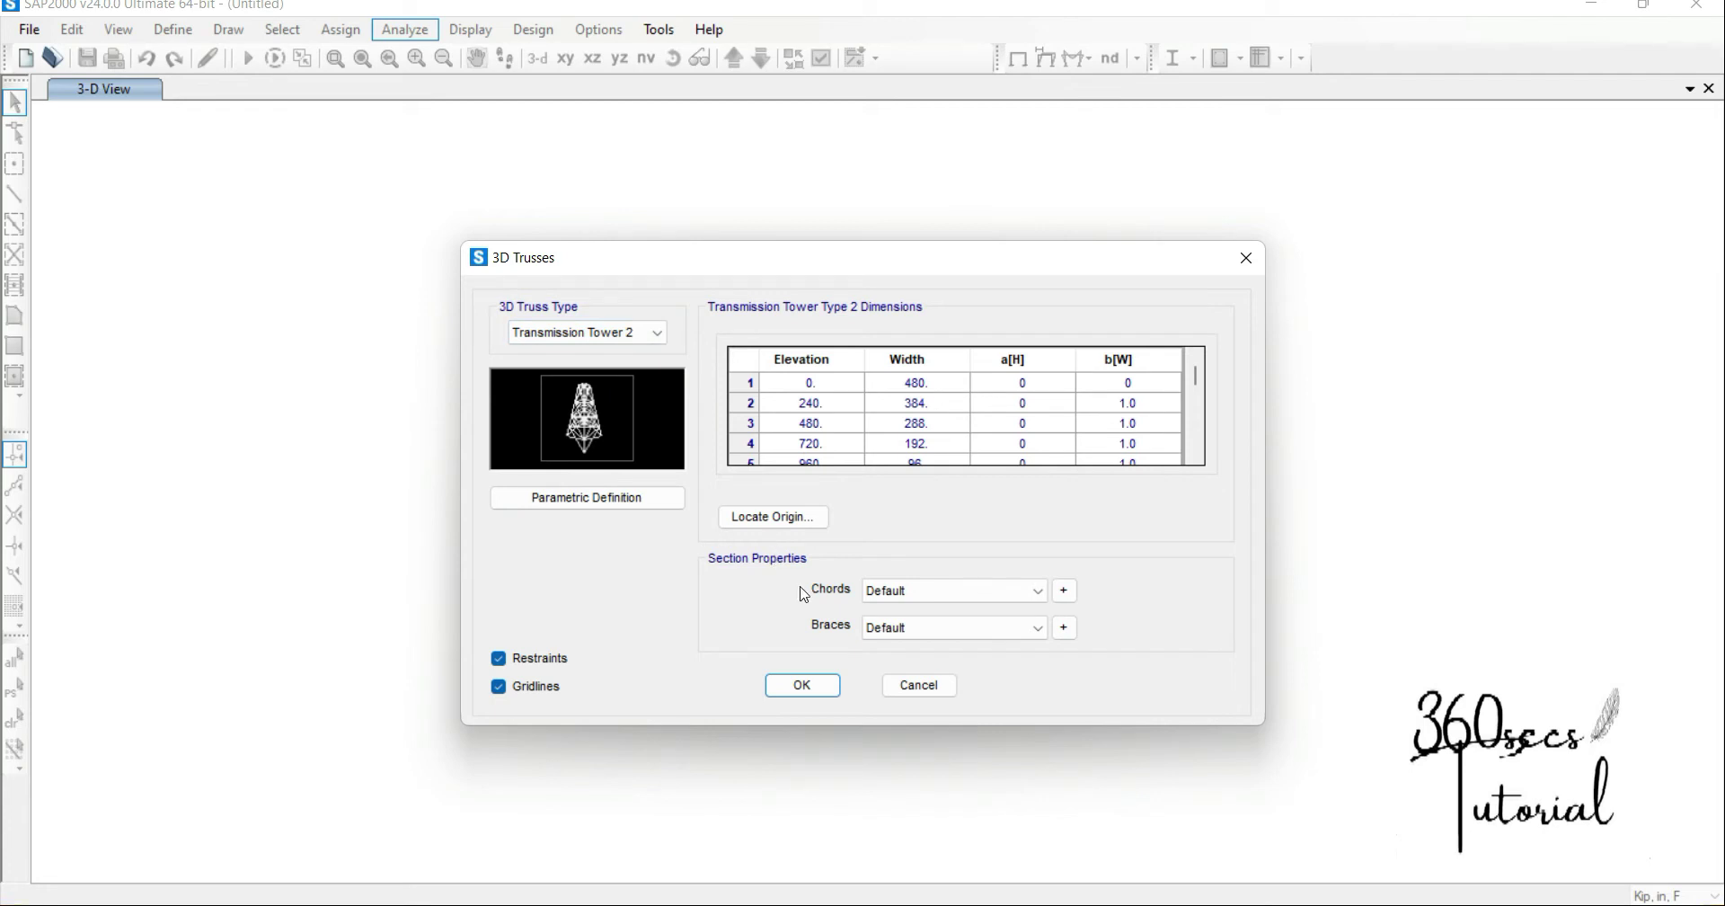
left_click(814, 688)
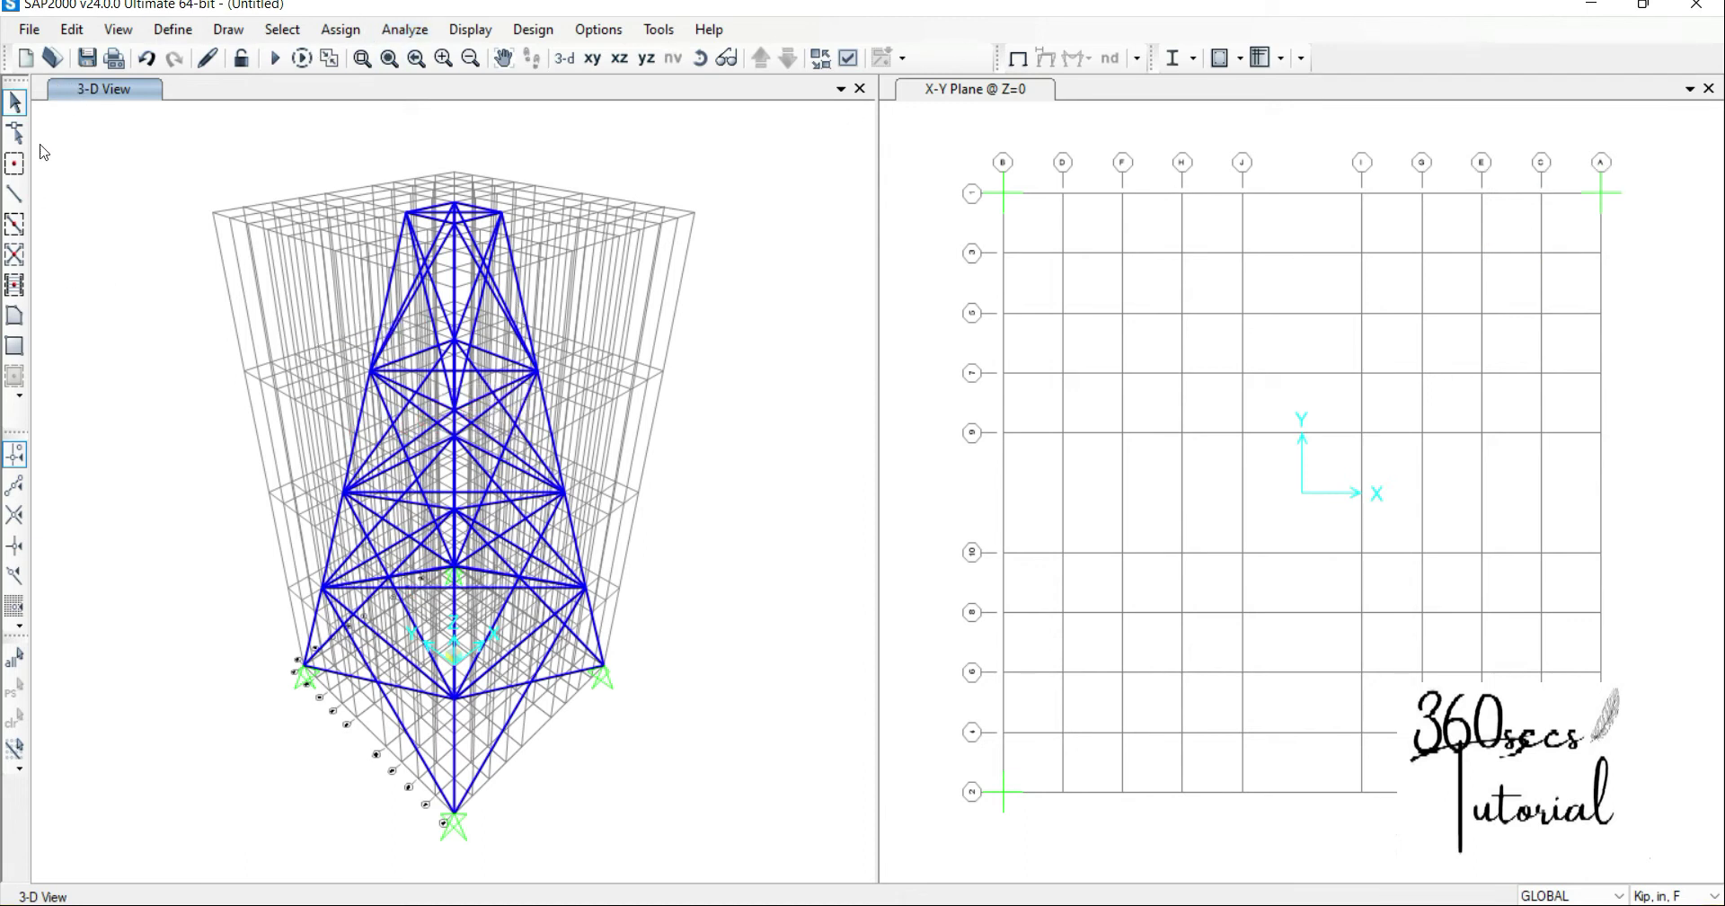
Step: Discard the tower model without saving and try a Grid Only model in the preset units
left_click(25, 59)
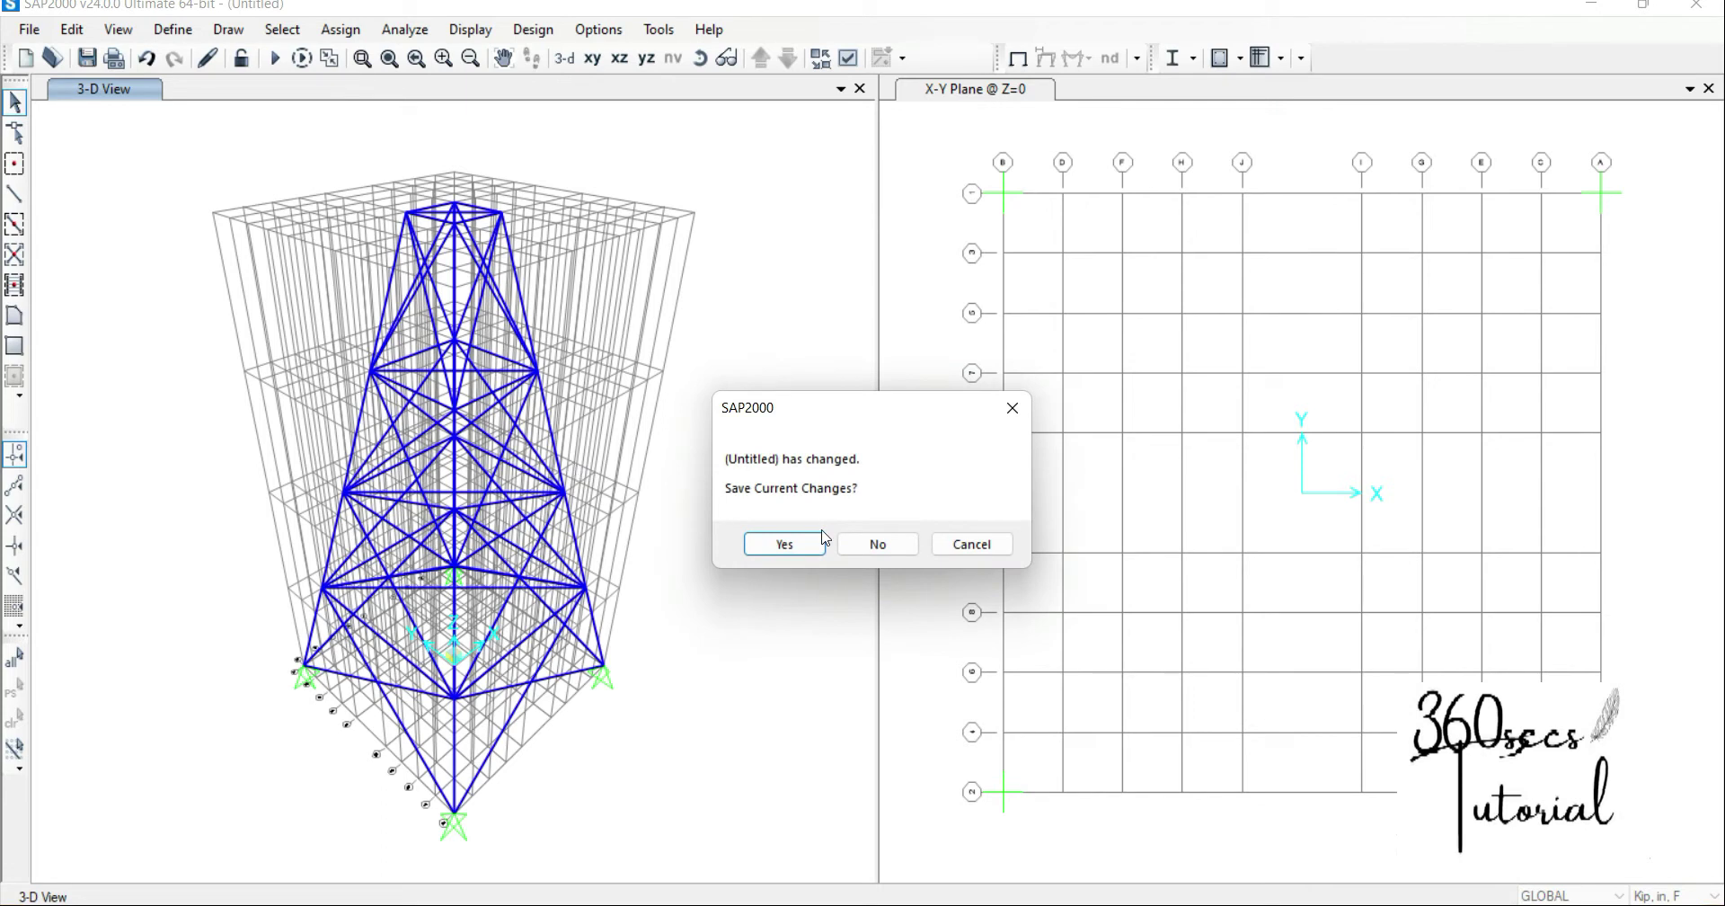
left_click(896, 552)
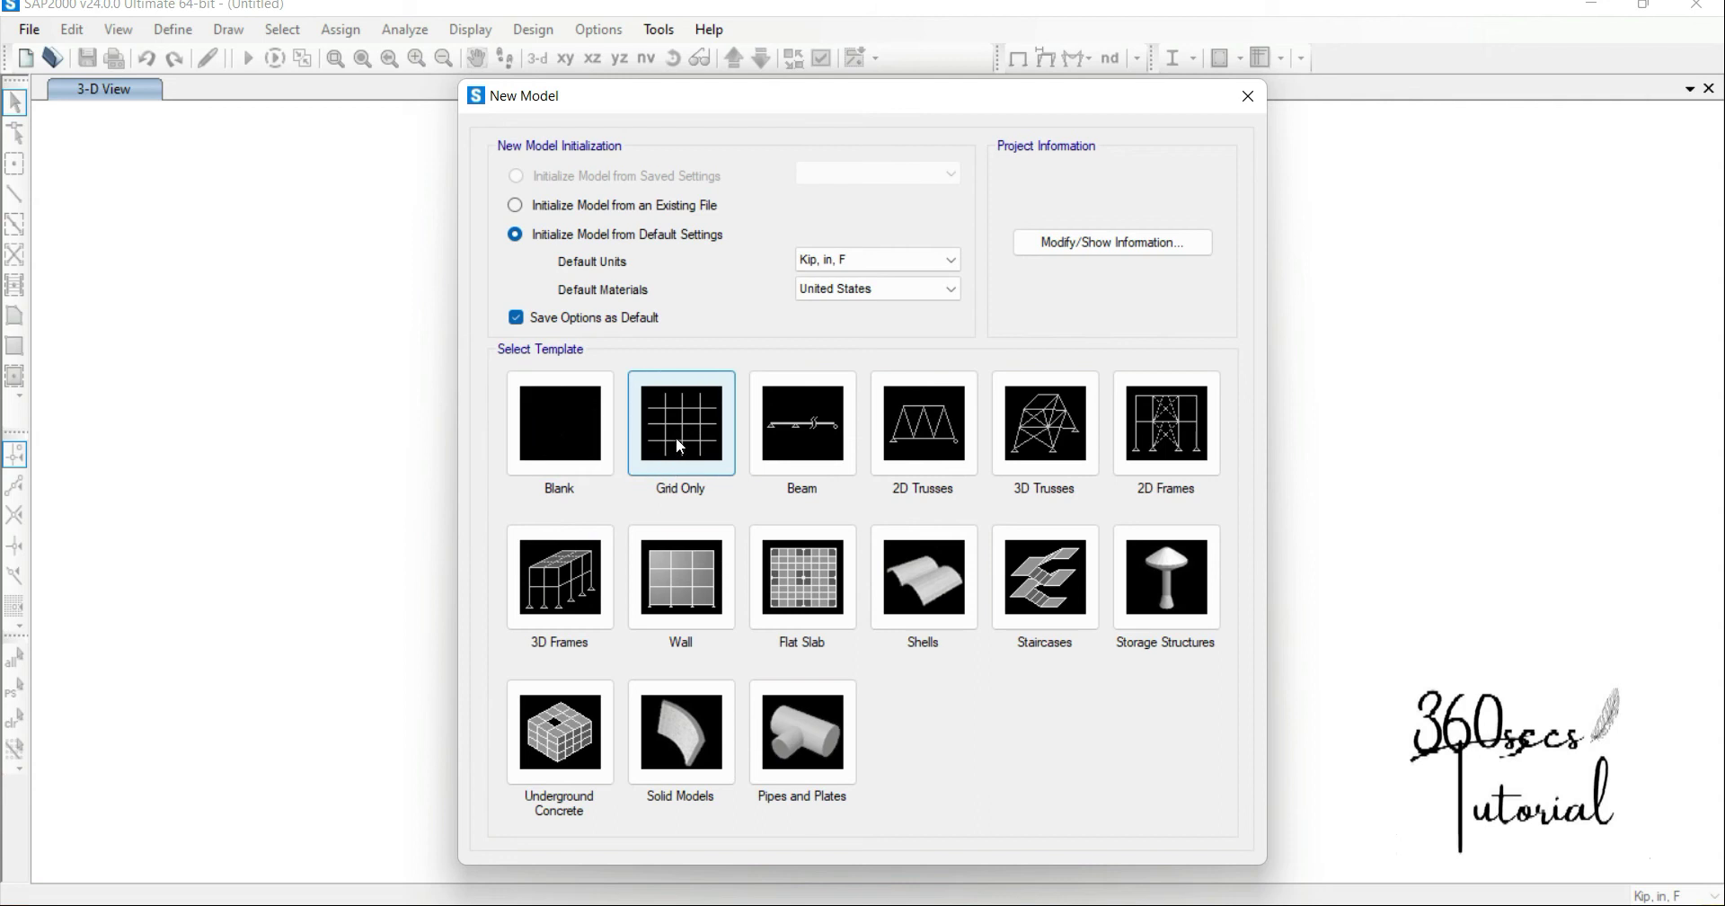
left_click(675, 437)
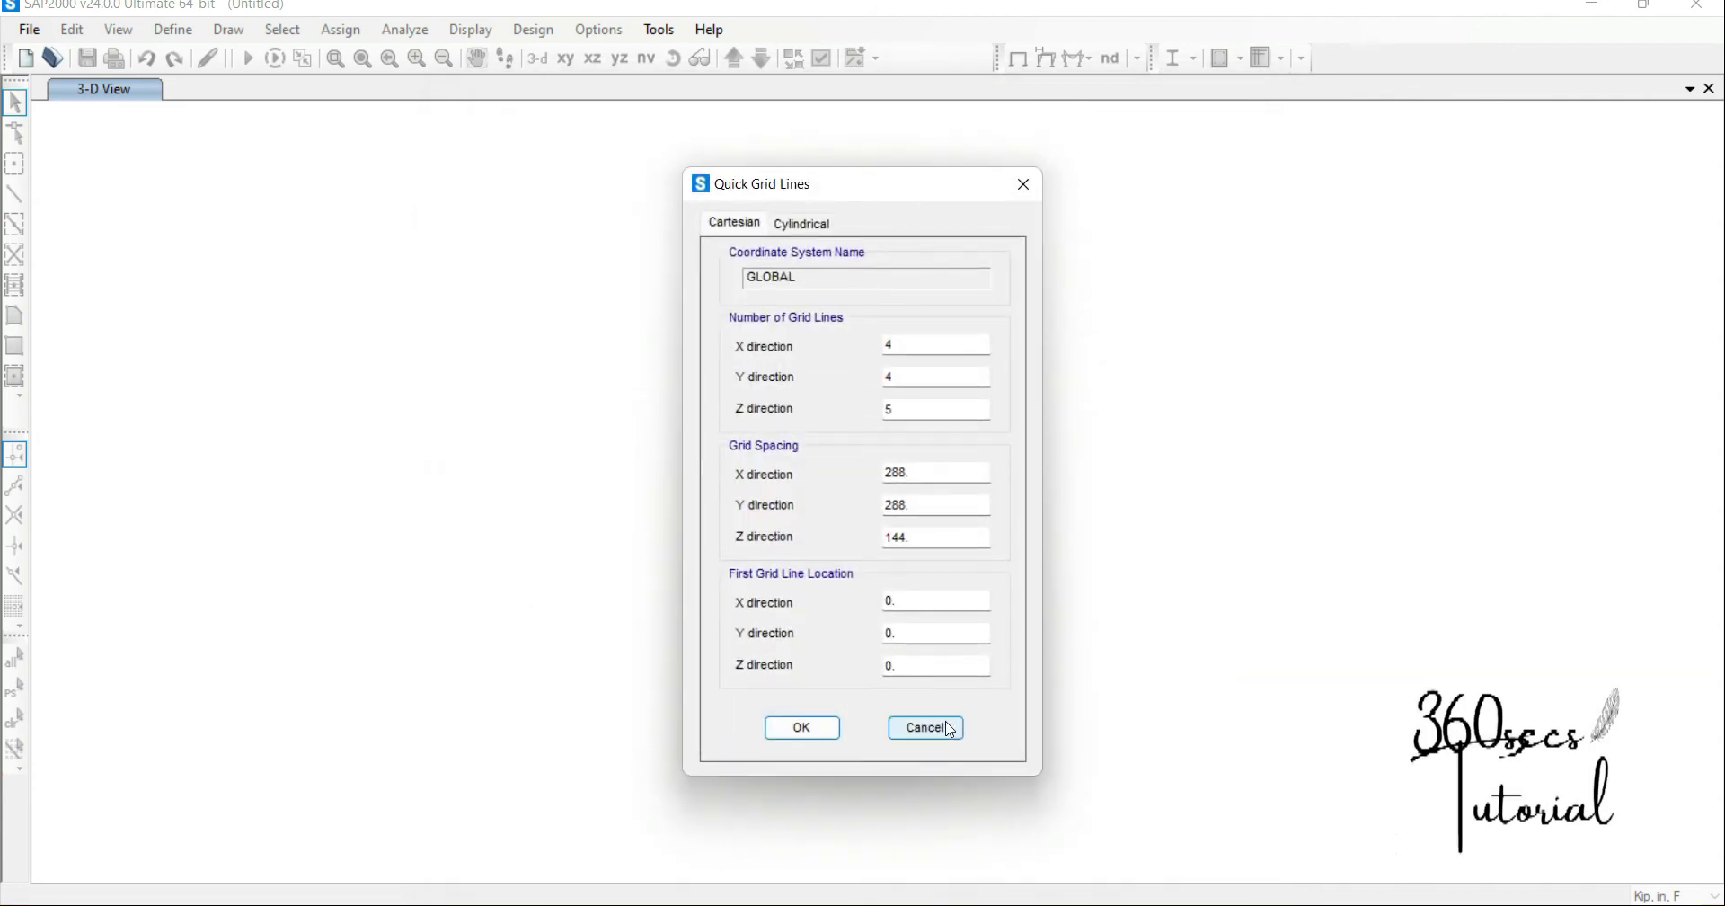
left_click(924, 716)
Step: Create a new Grid Only model with default units KN, m, C, Europe default materials and the preset Cartesian grid
left_click(25, 57)
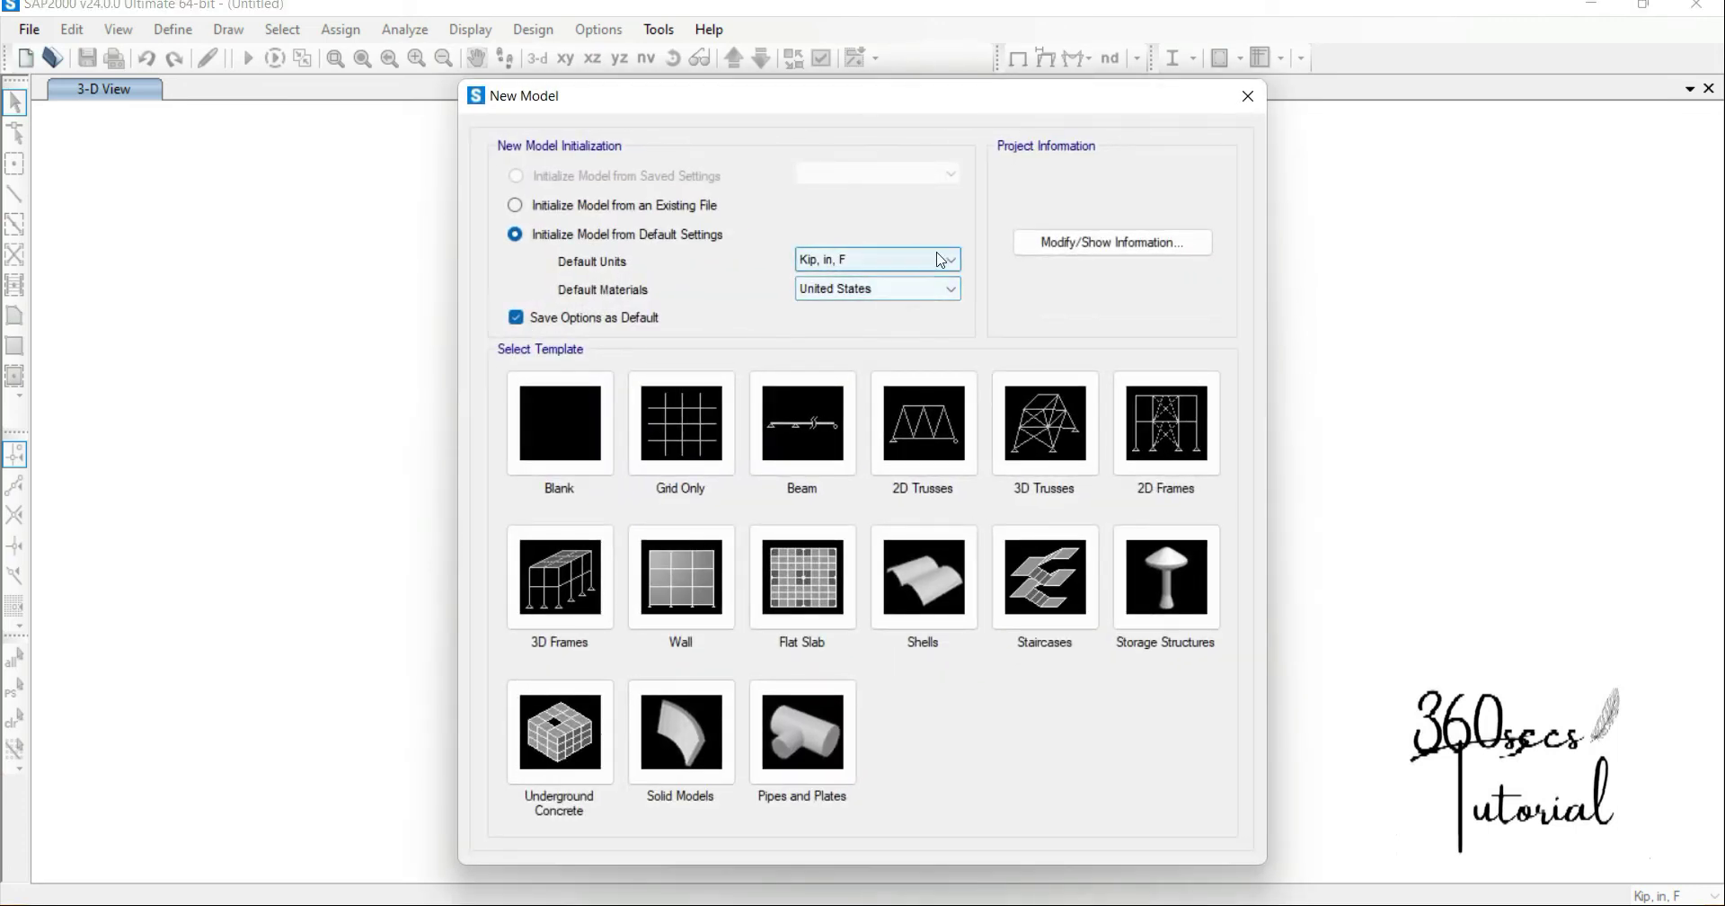
left_click(953, 260)
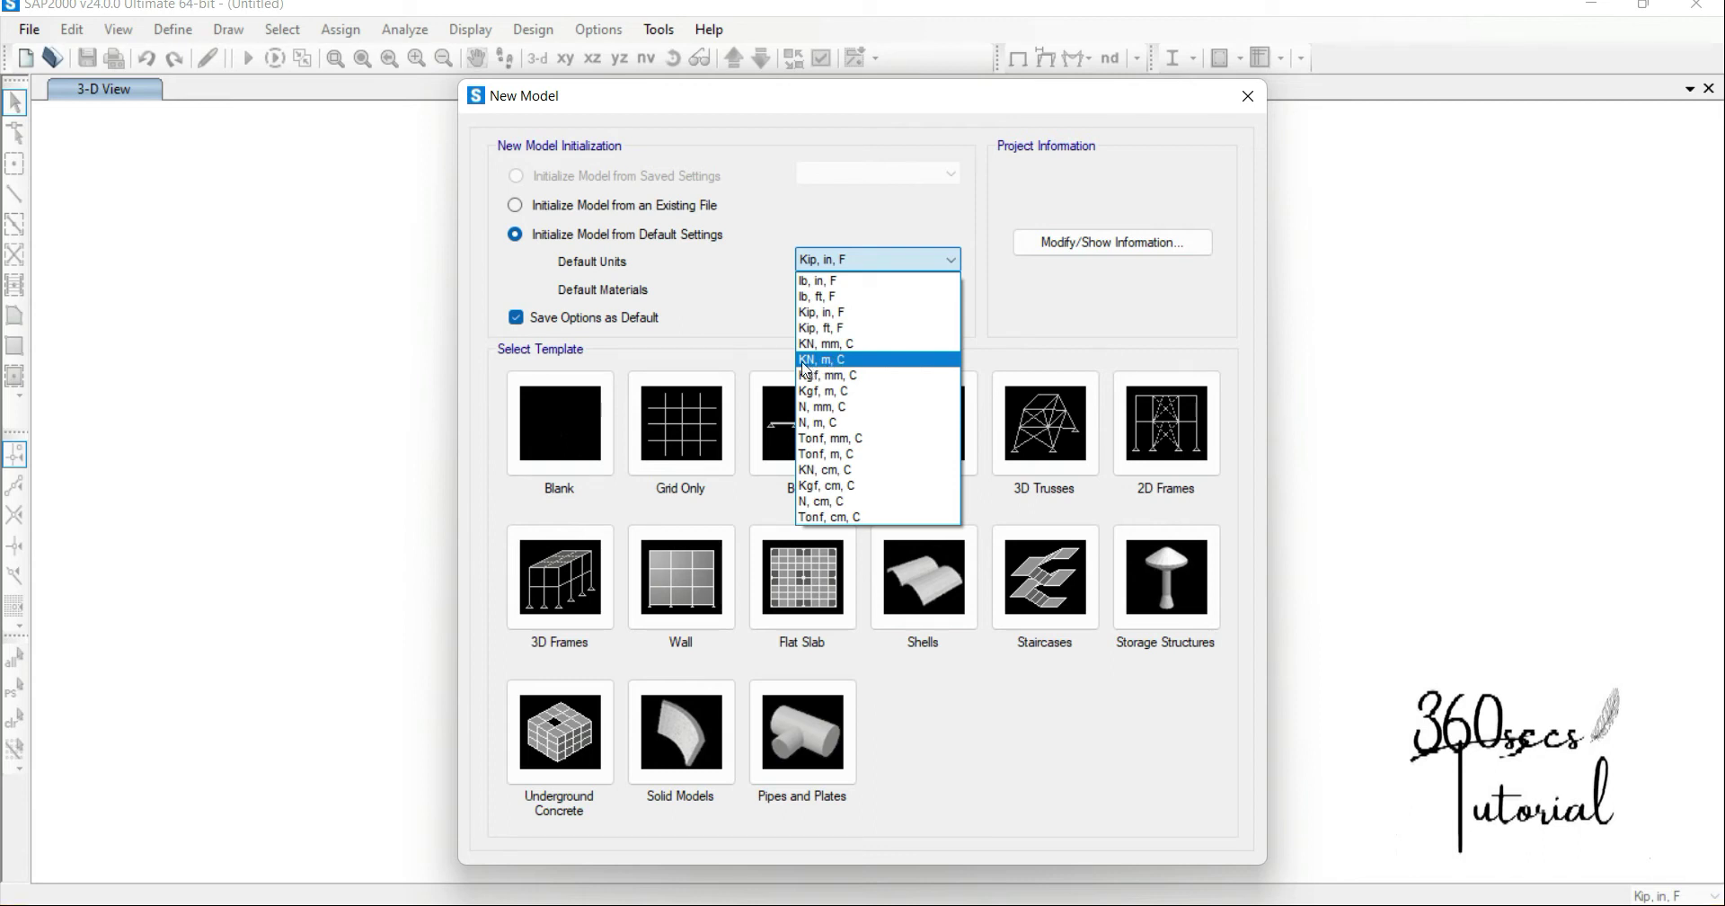
left_click(849, 360)
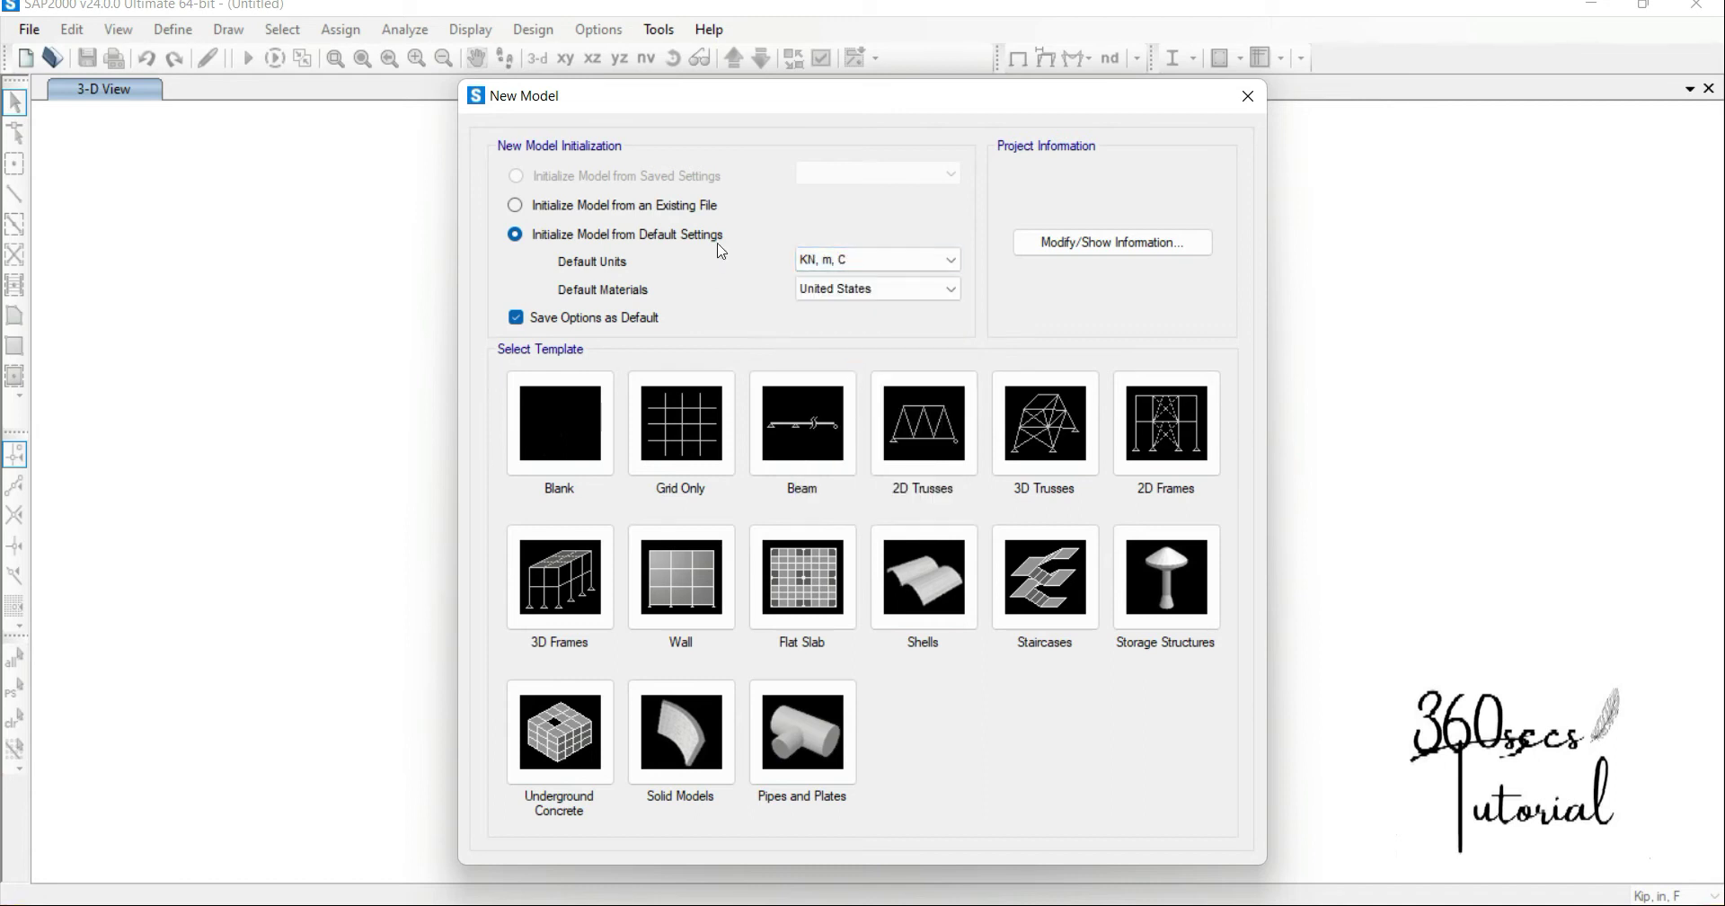
left_click(949, 289)
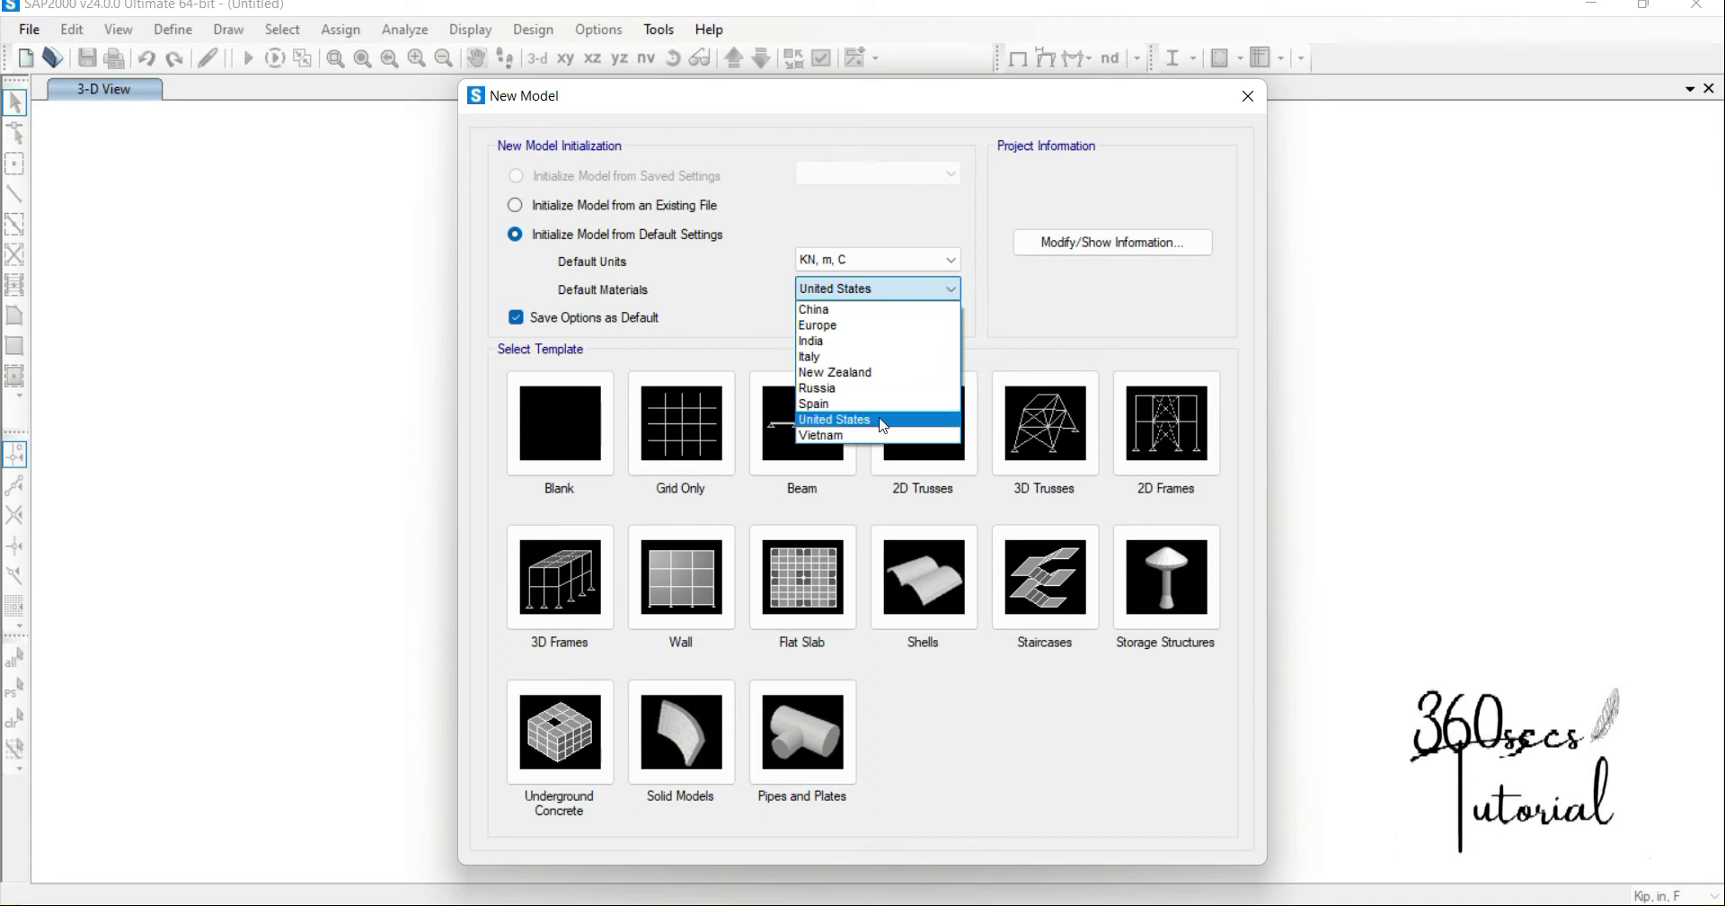
left_click(845, 333)
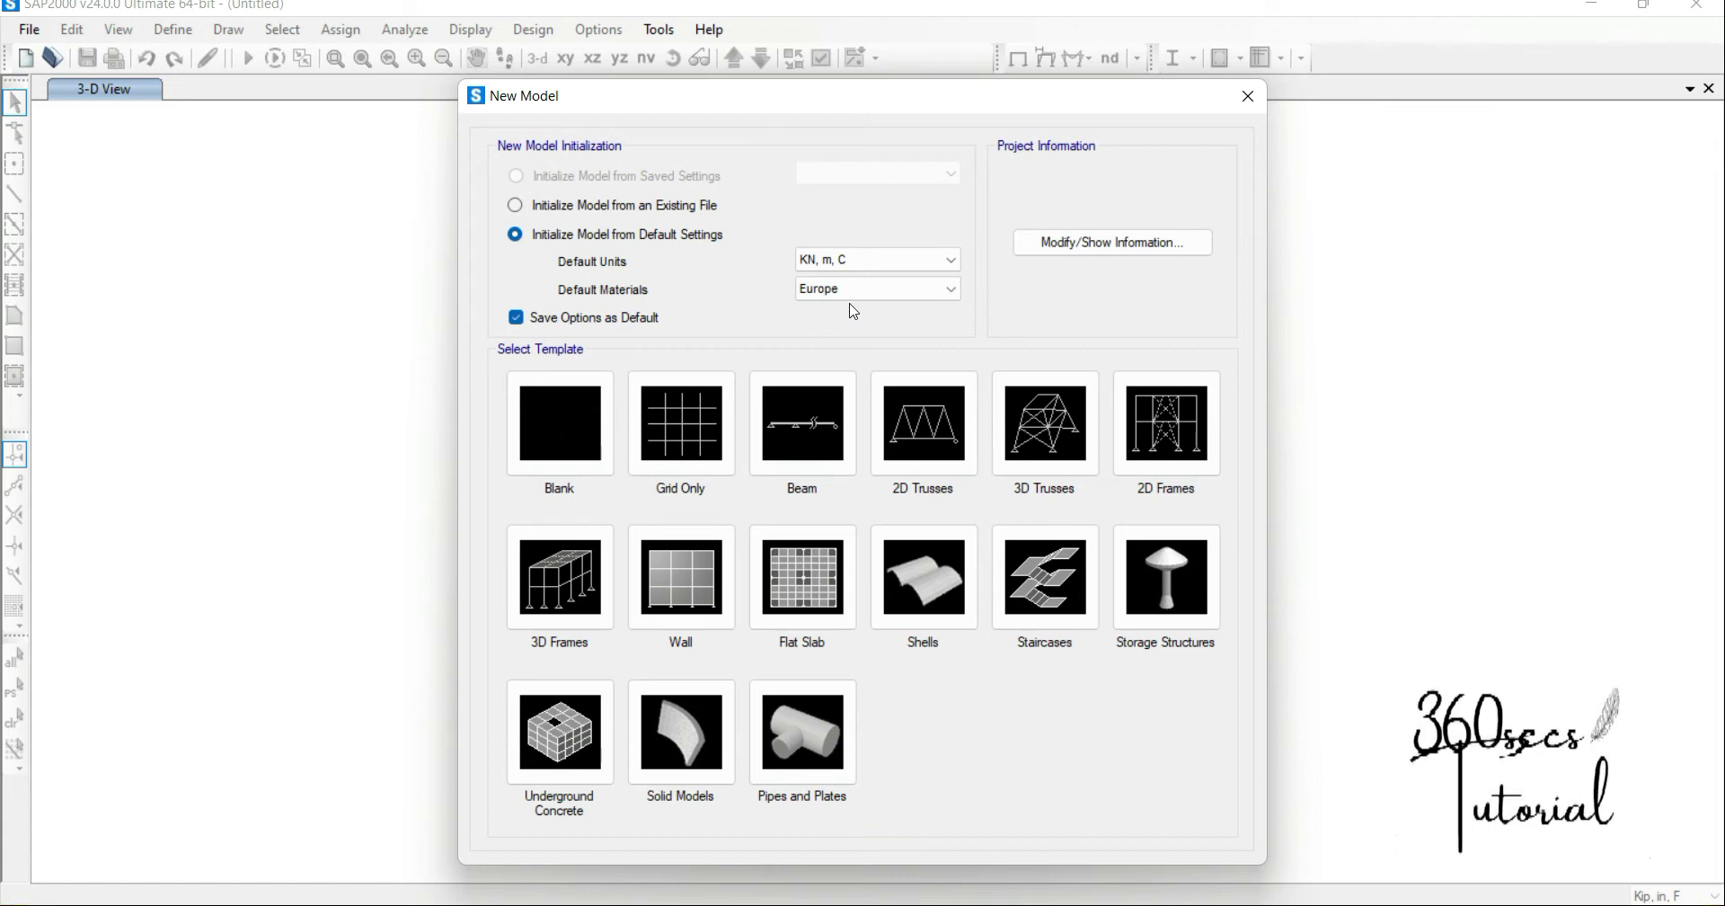
left_click(890, 288)
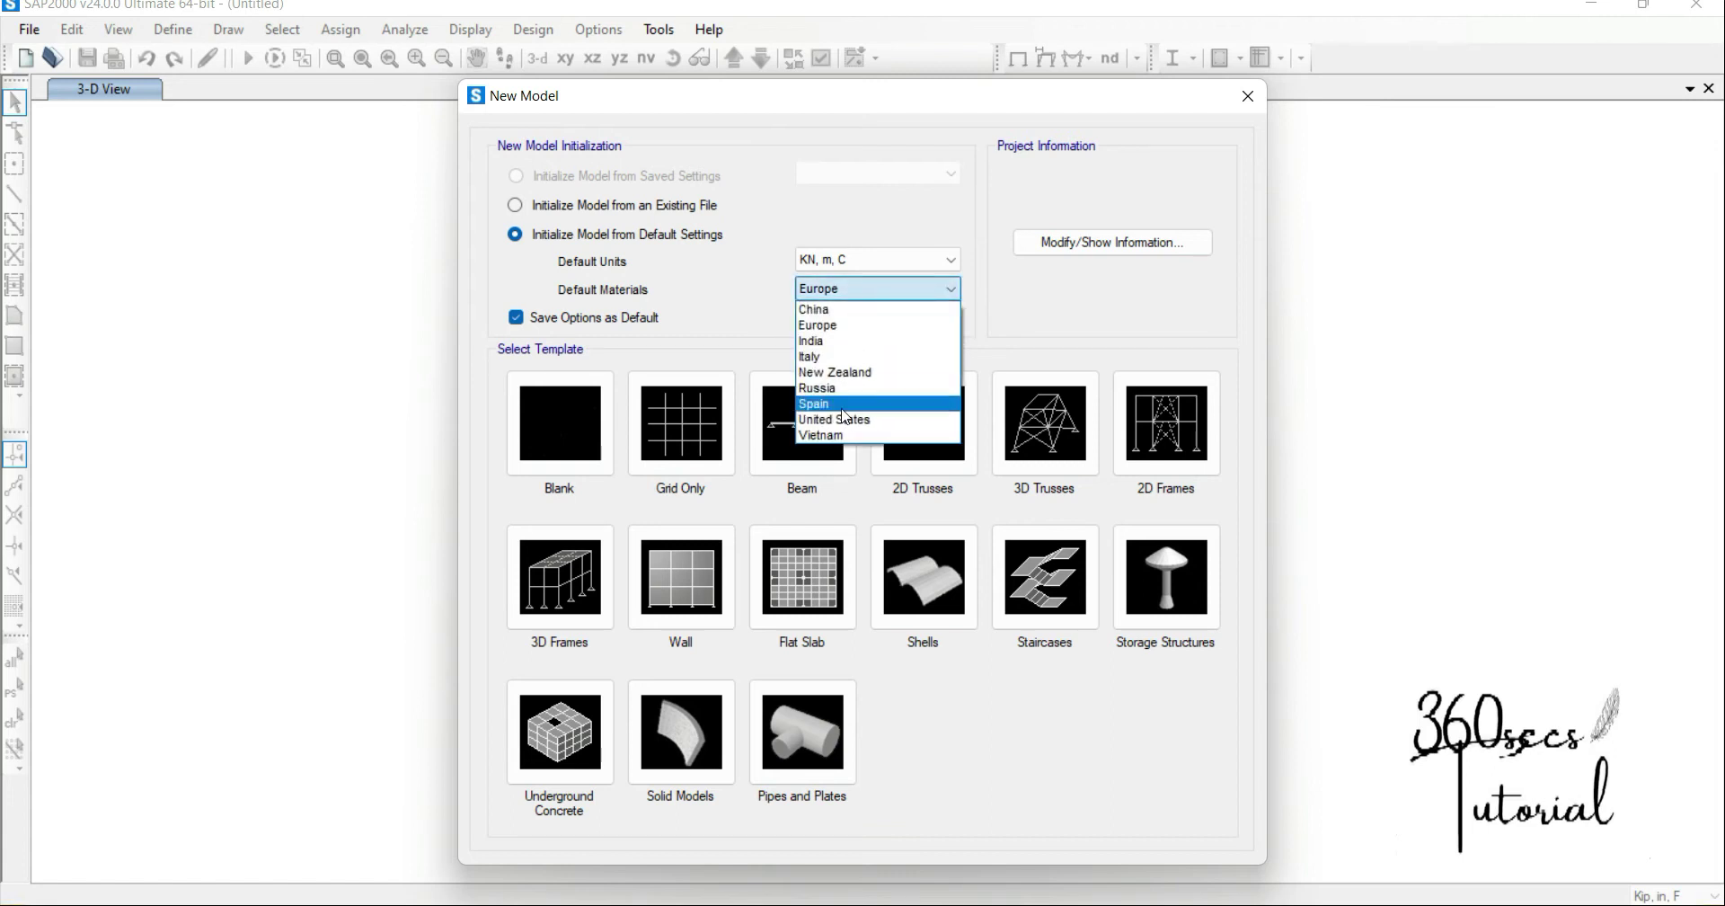
left_click(832, 331)
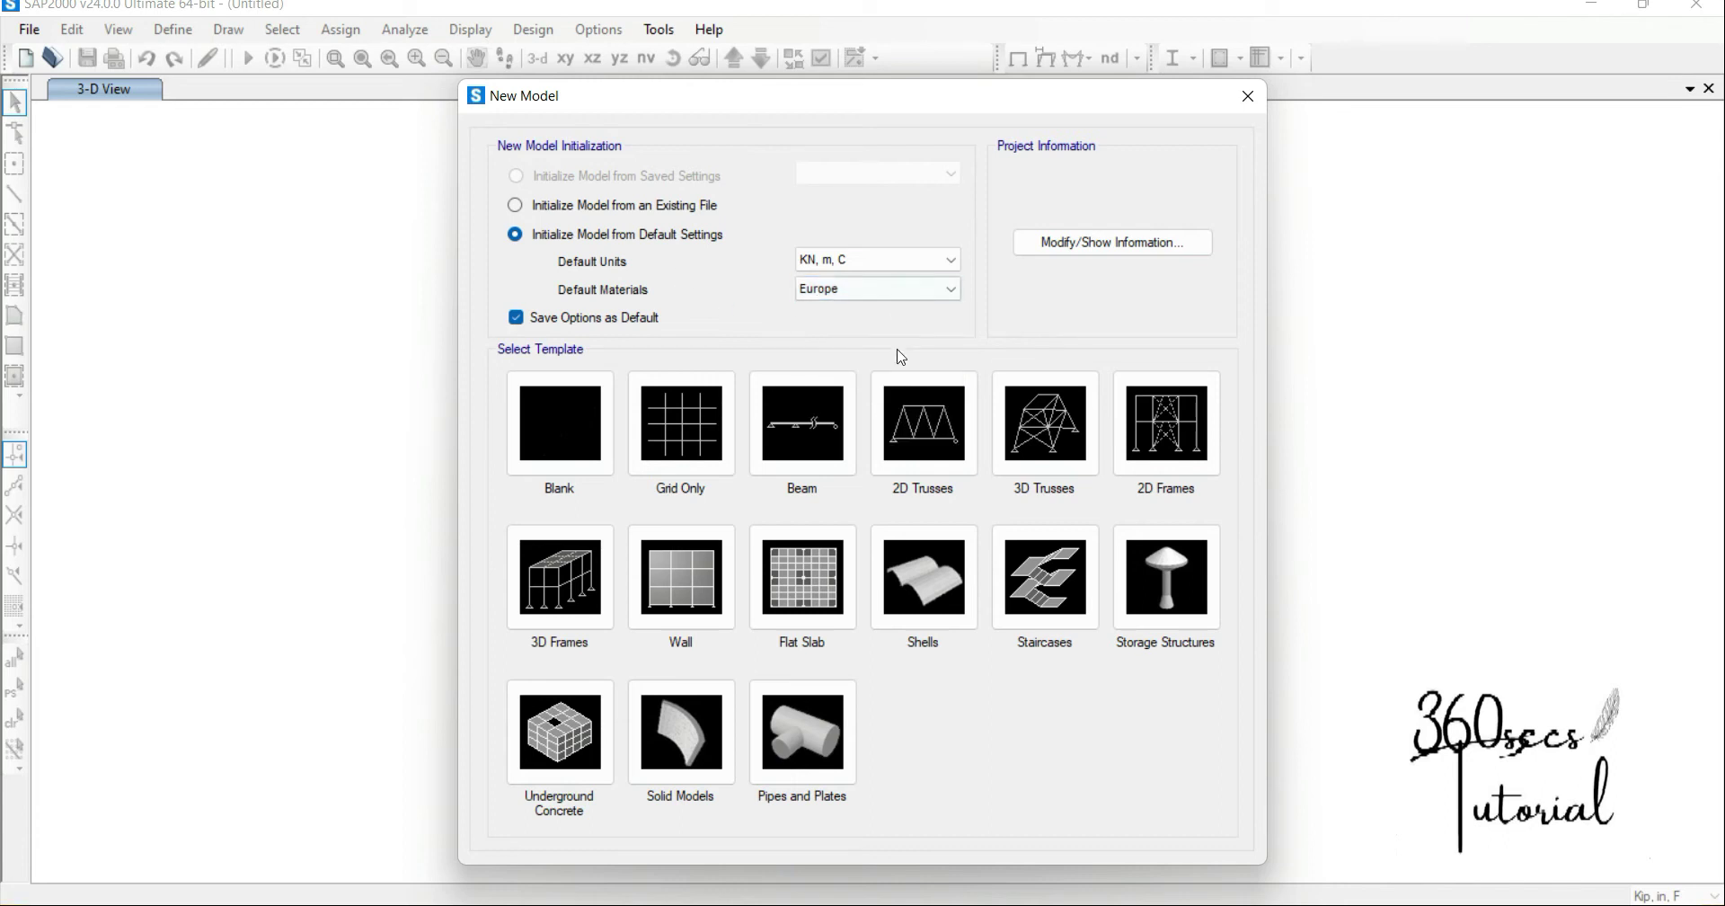
left_click(683, 436)
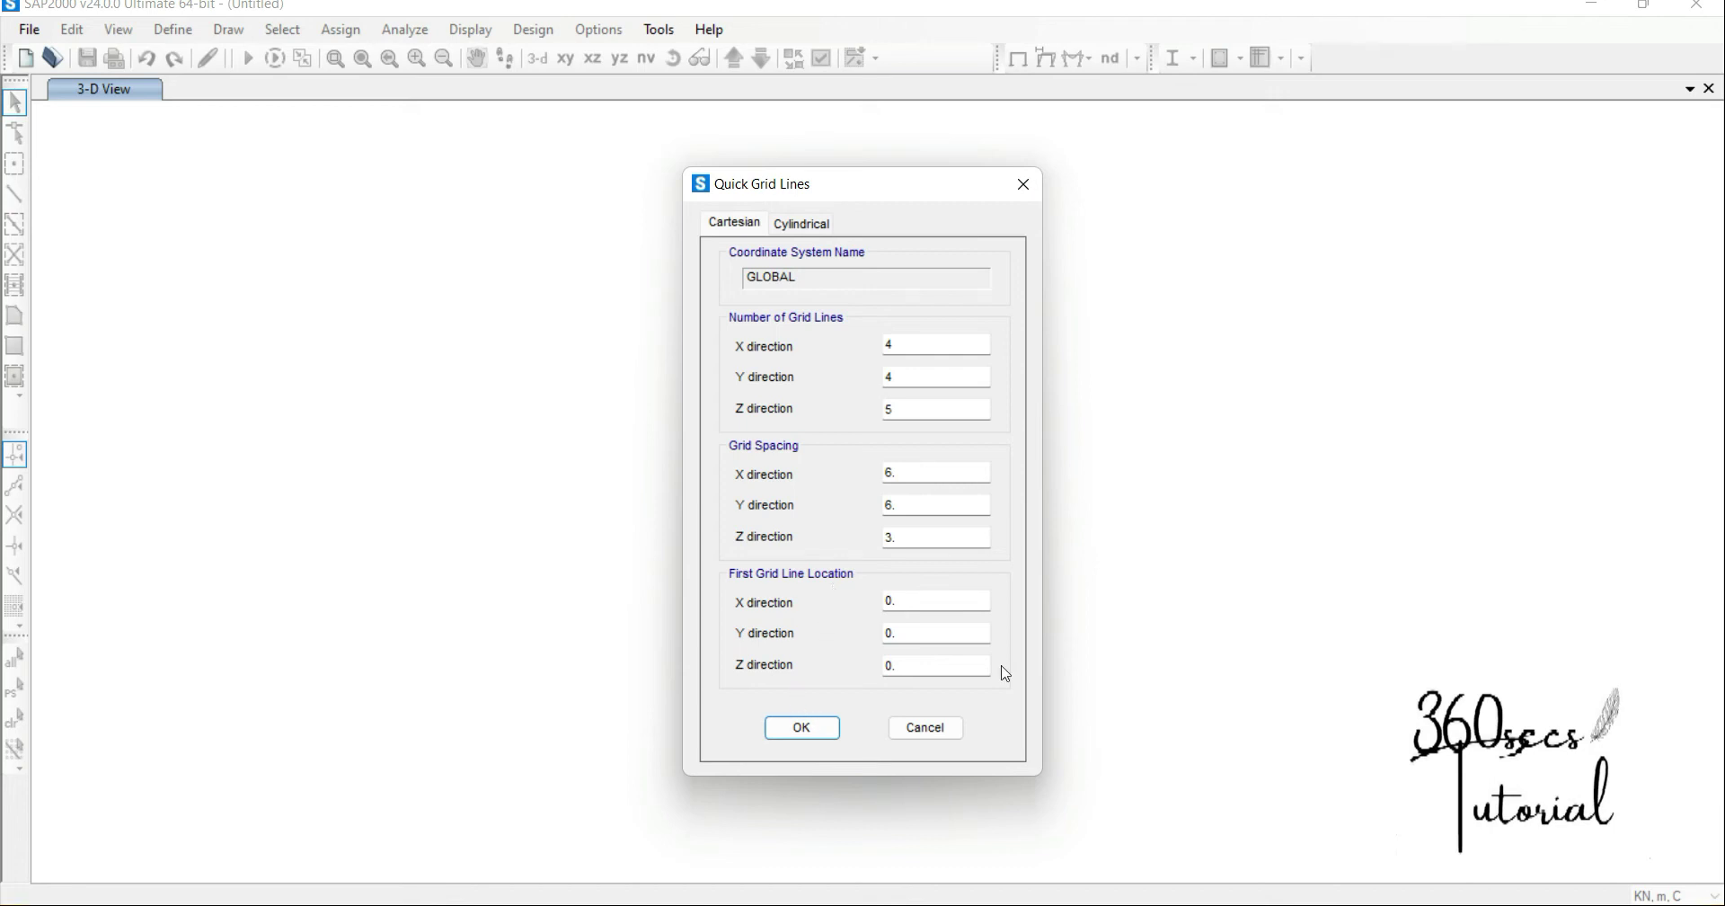
left_click(802, 728)
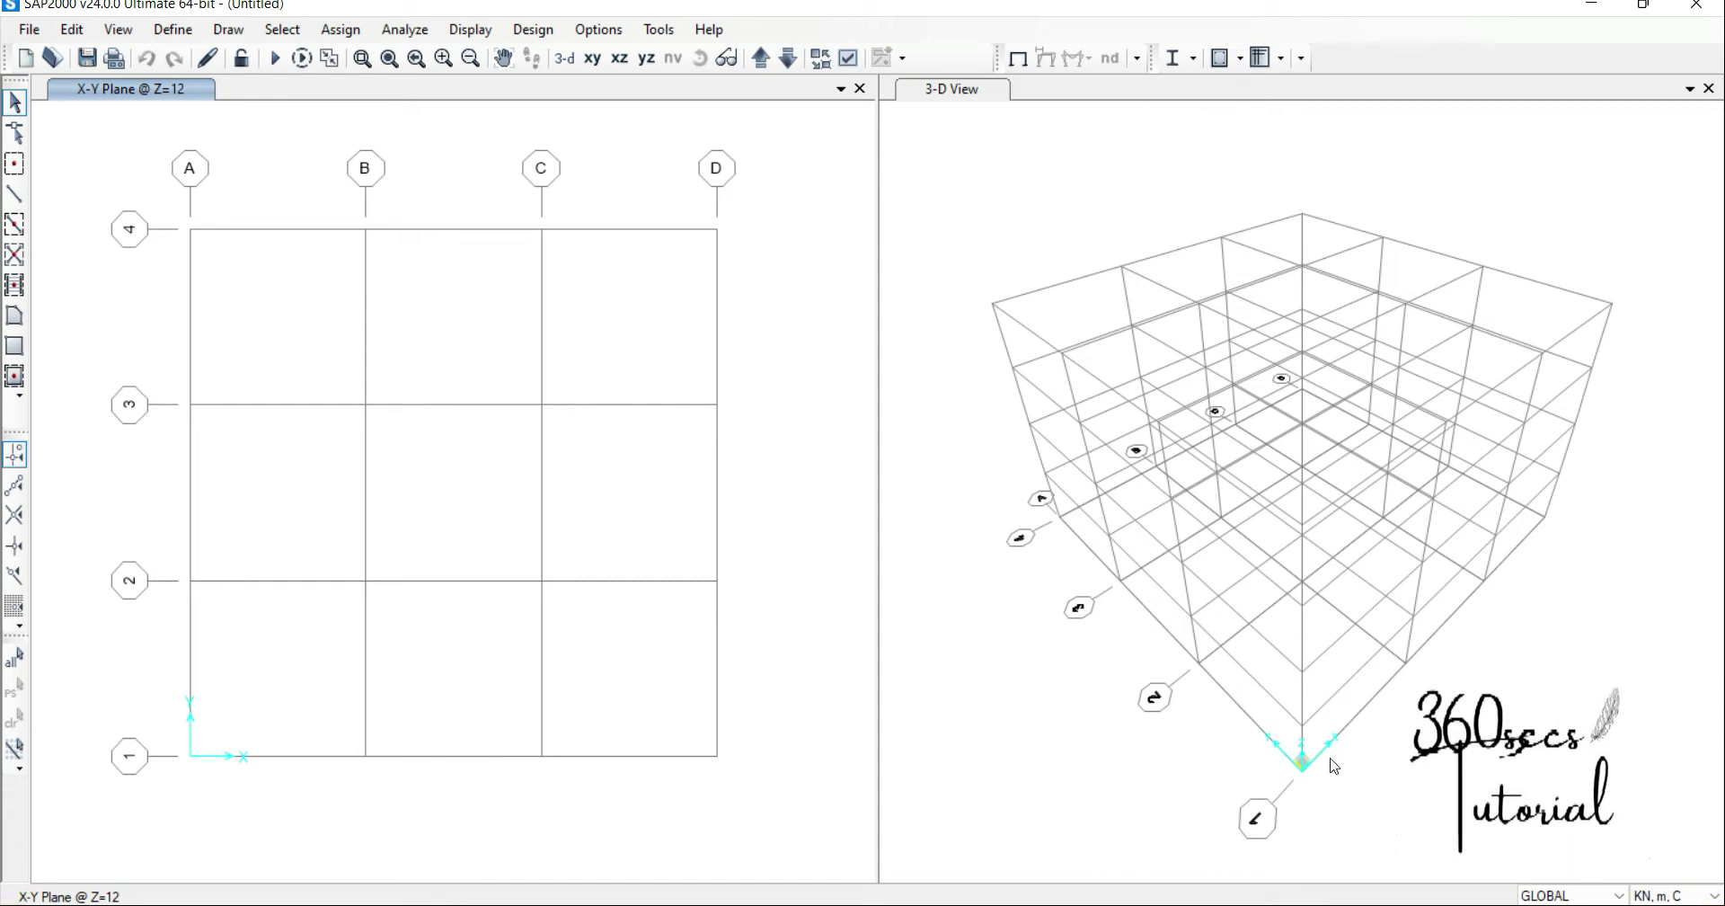
Step: Examine the axis directions at the origin in the 3-D view and the single-span structural layout in the browser
left_click(364, 59)
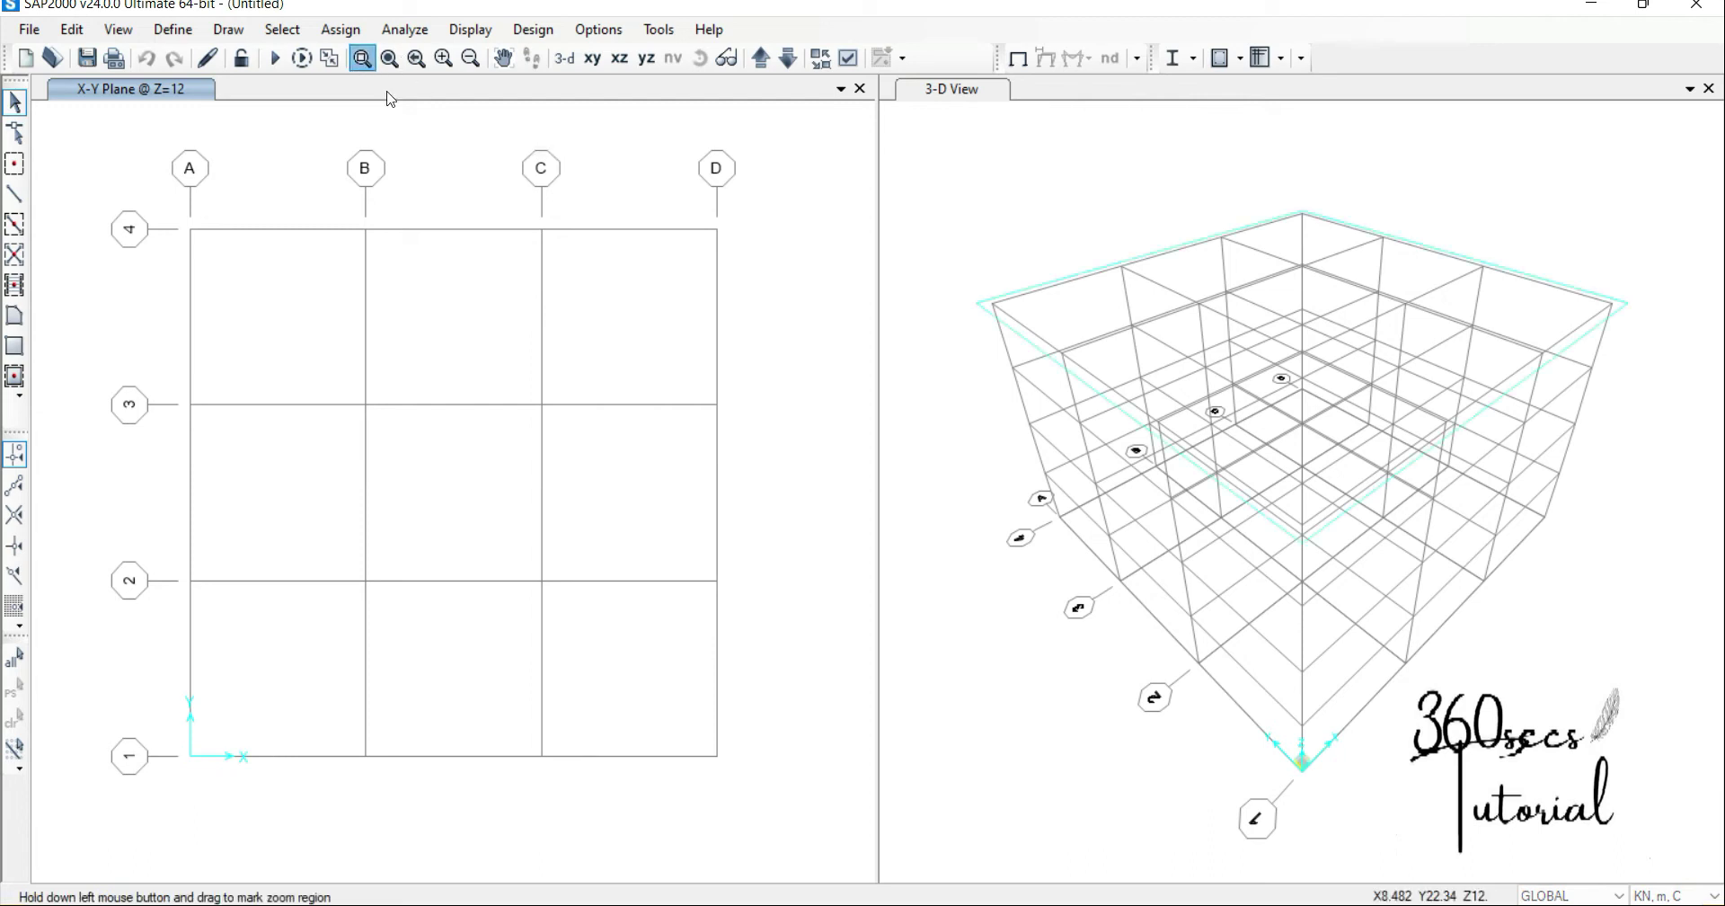
left_click_drag(1340, 716, 1222, 802)
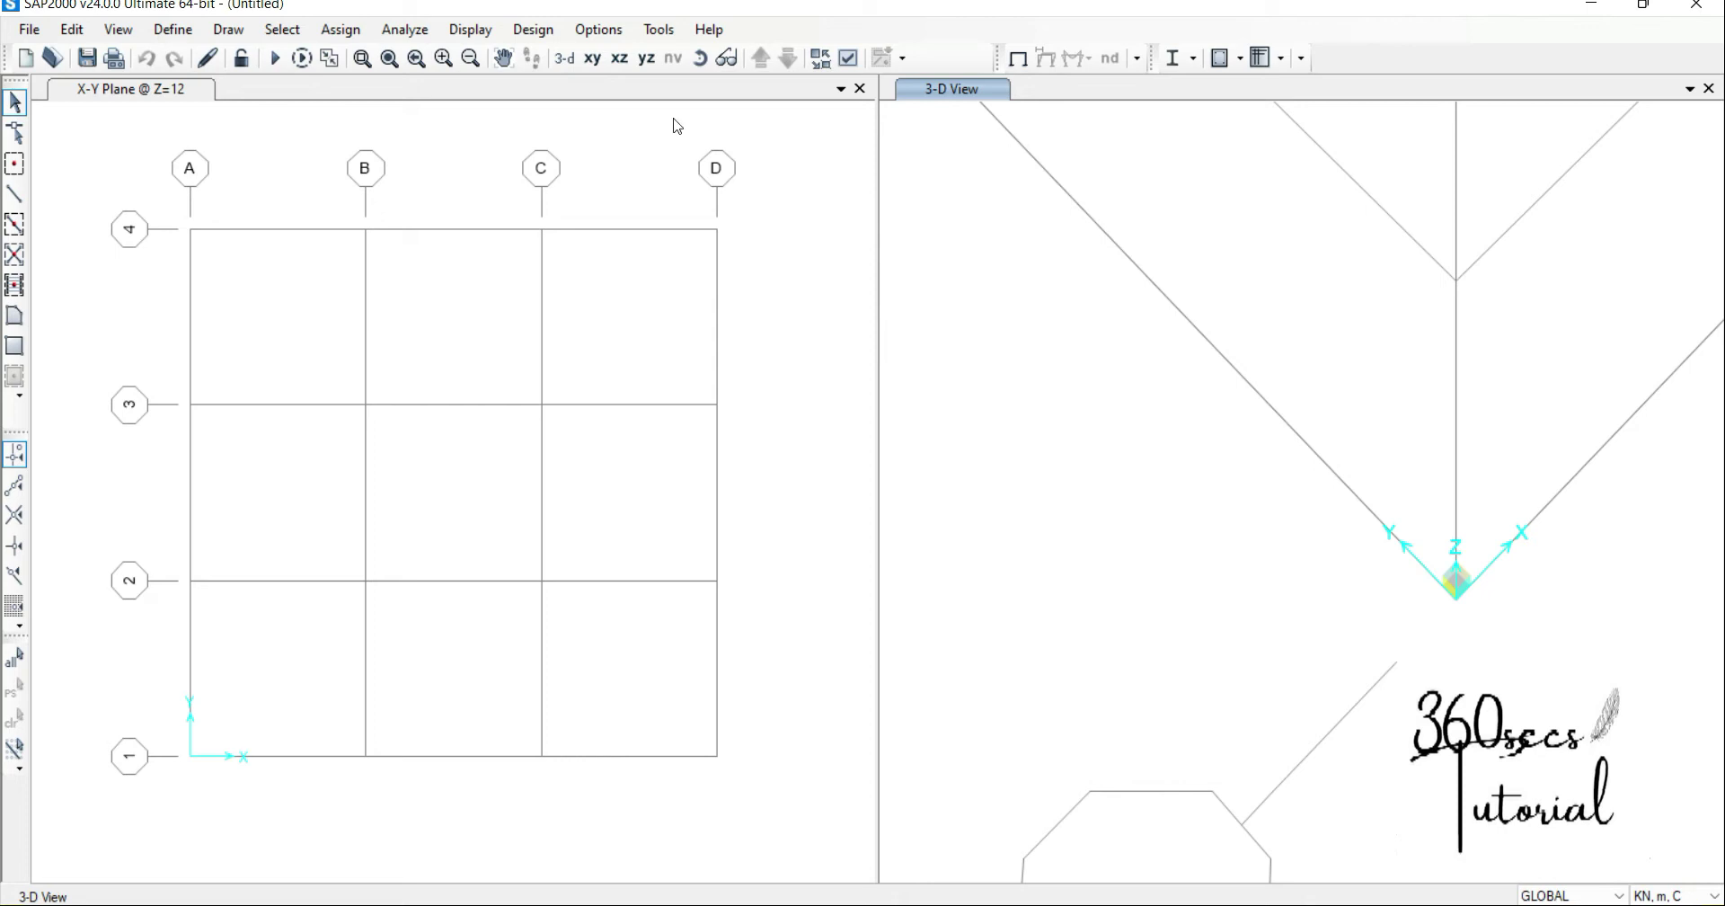
left_click(700, 58)
left_click_drag(1359, 511, 1394, 539)
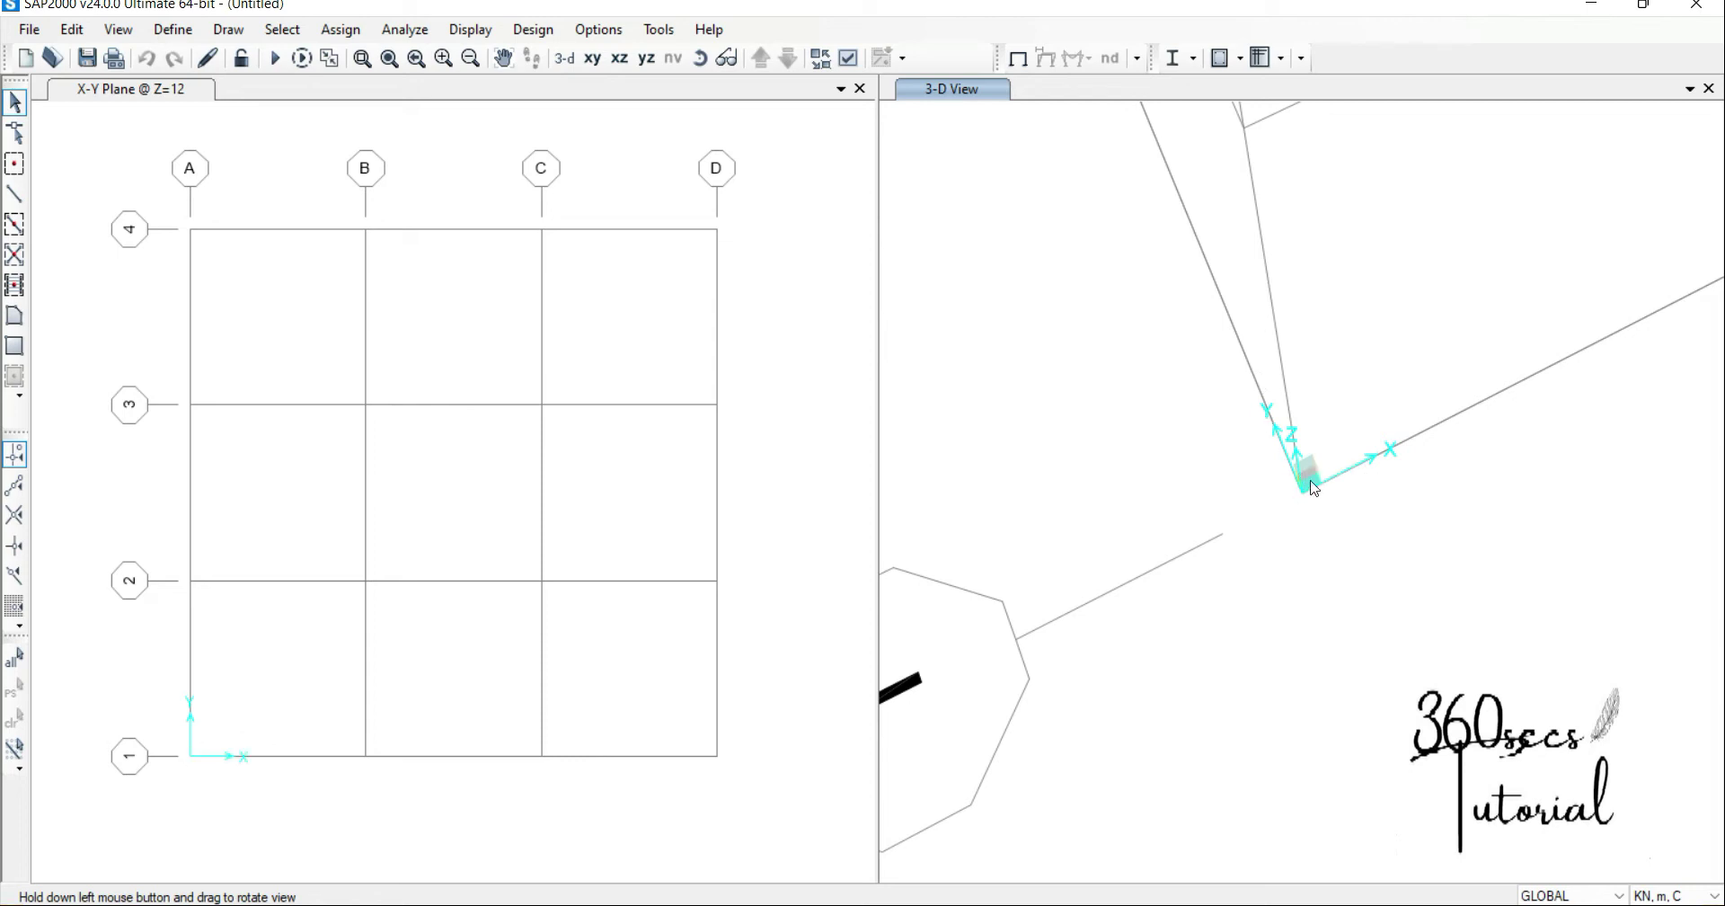
mouse_move(1011, 905)
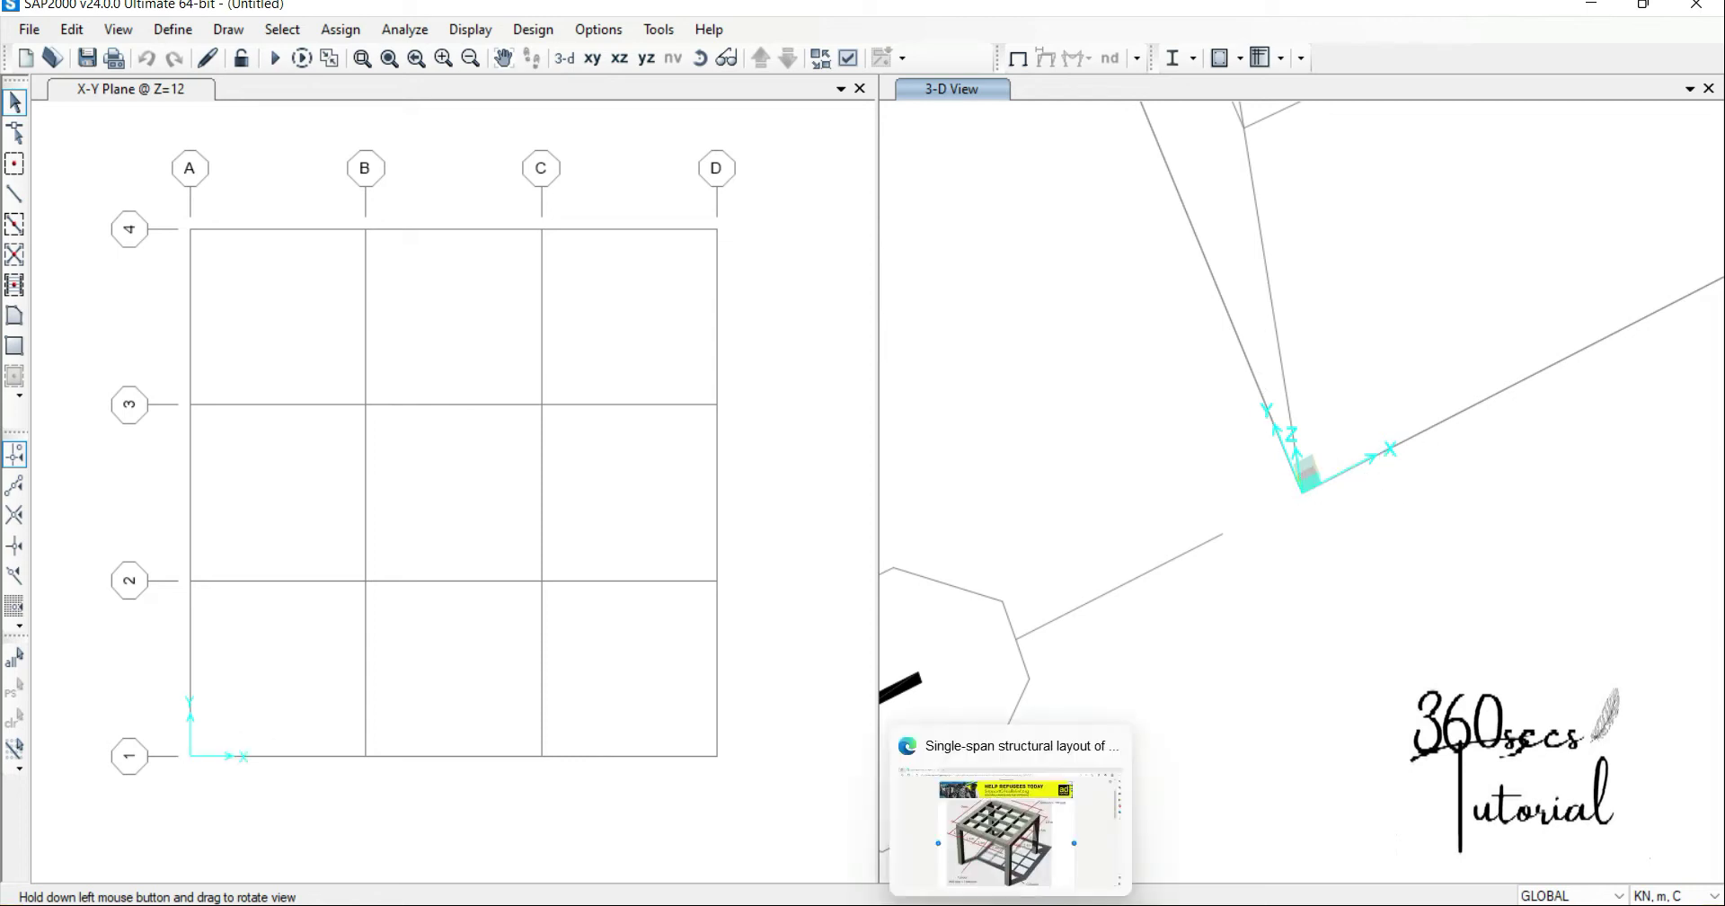
left_click(1006, 822)
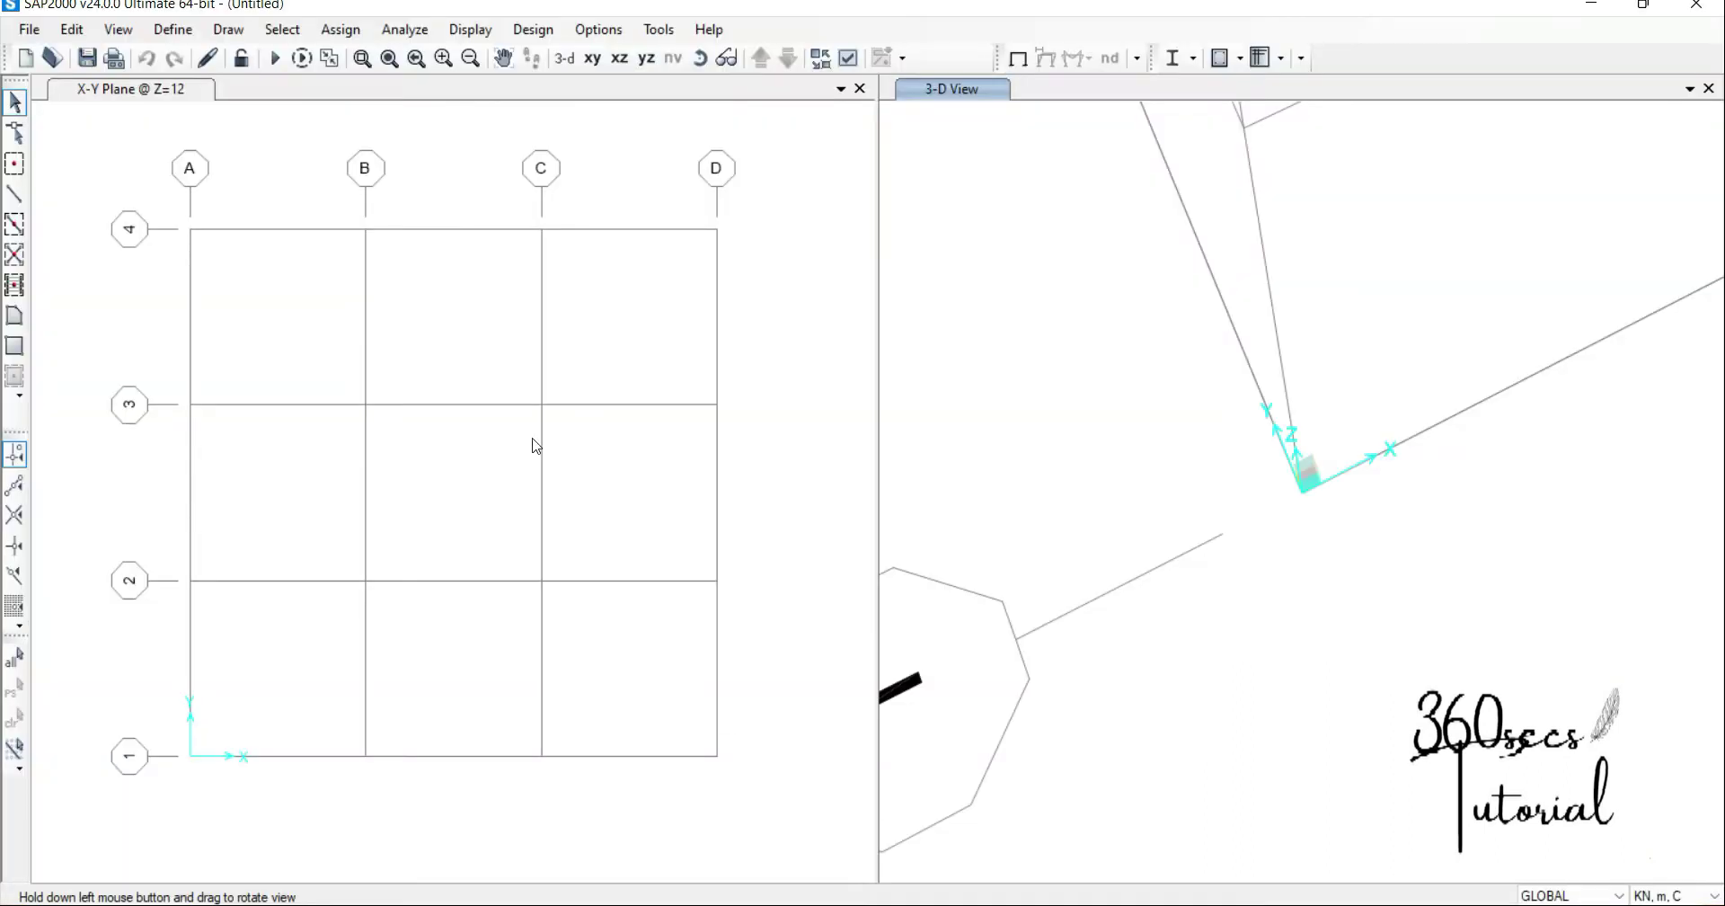
Step: Open the GLOBAL coordinate system's grid data for modification from the plan view
right_click(454, 352)
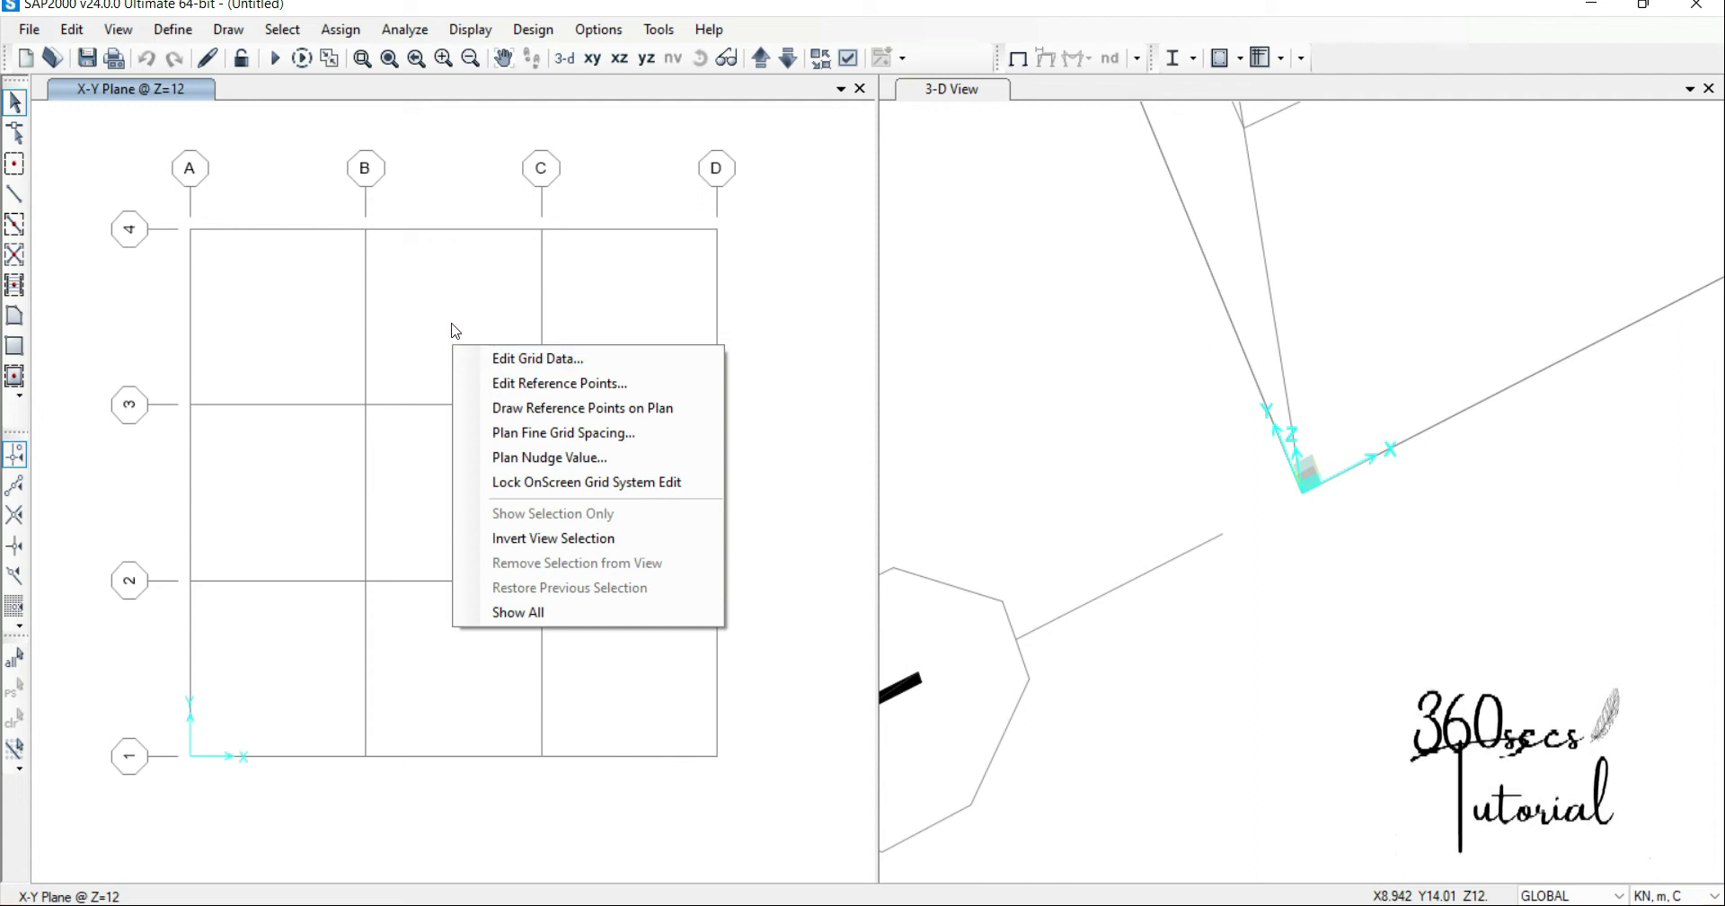
right_click(450, 317)
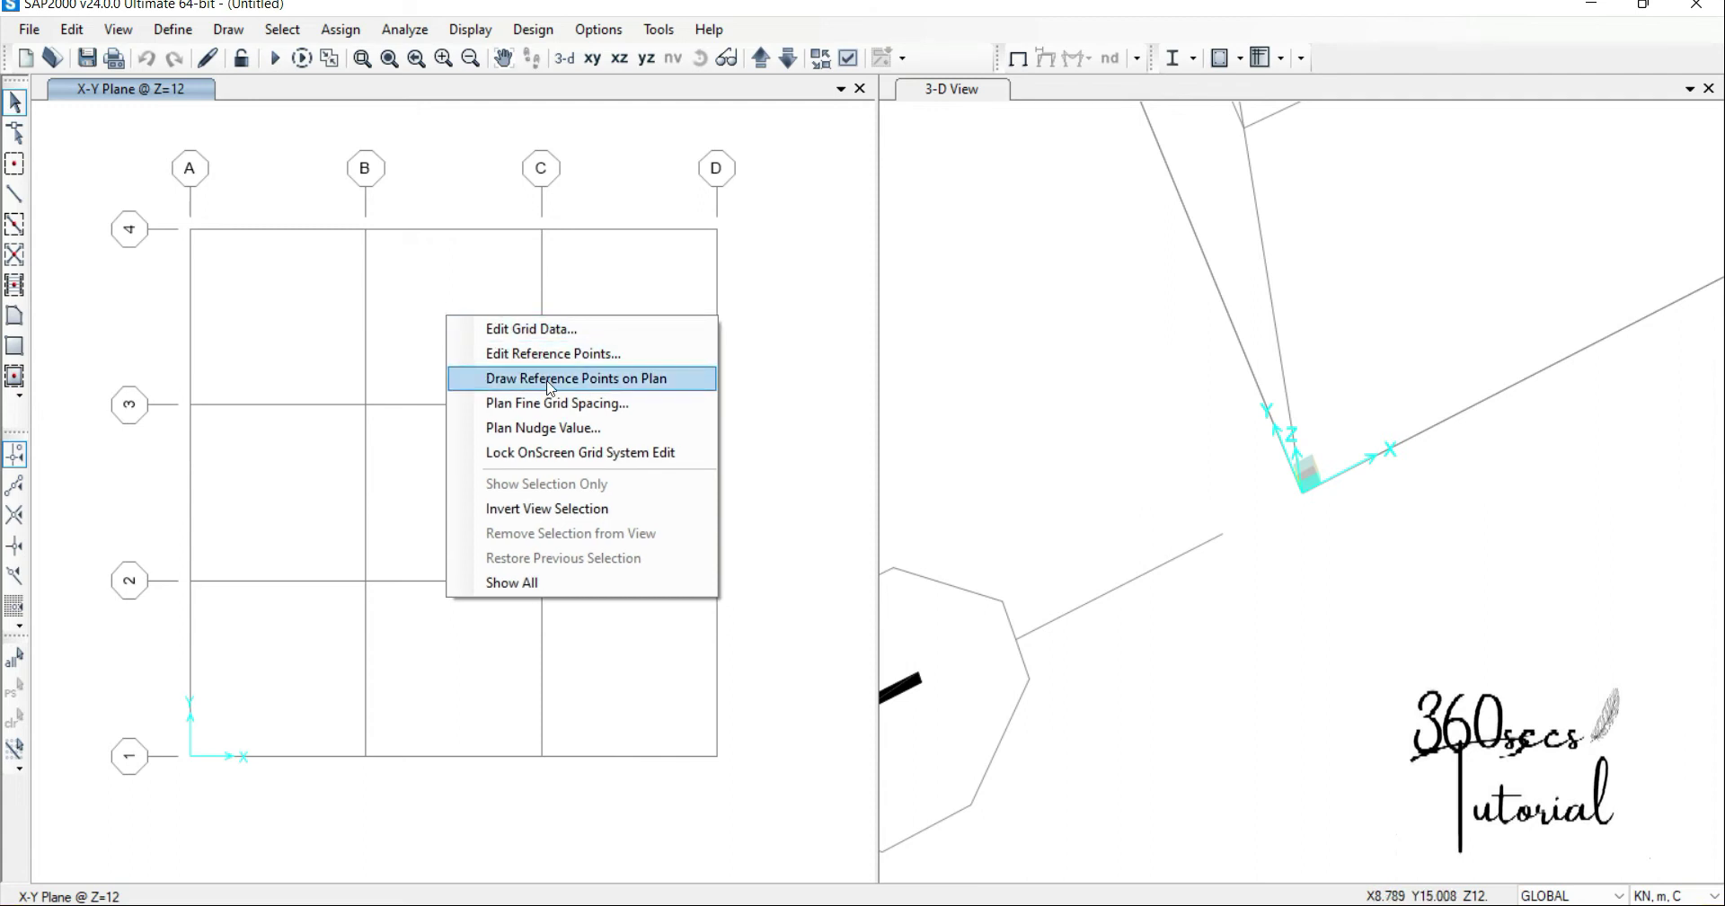
left_click(561, 330)
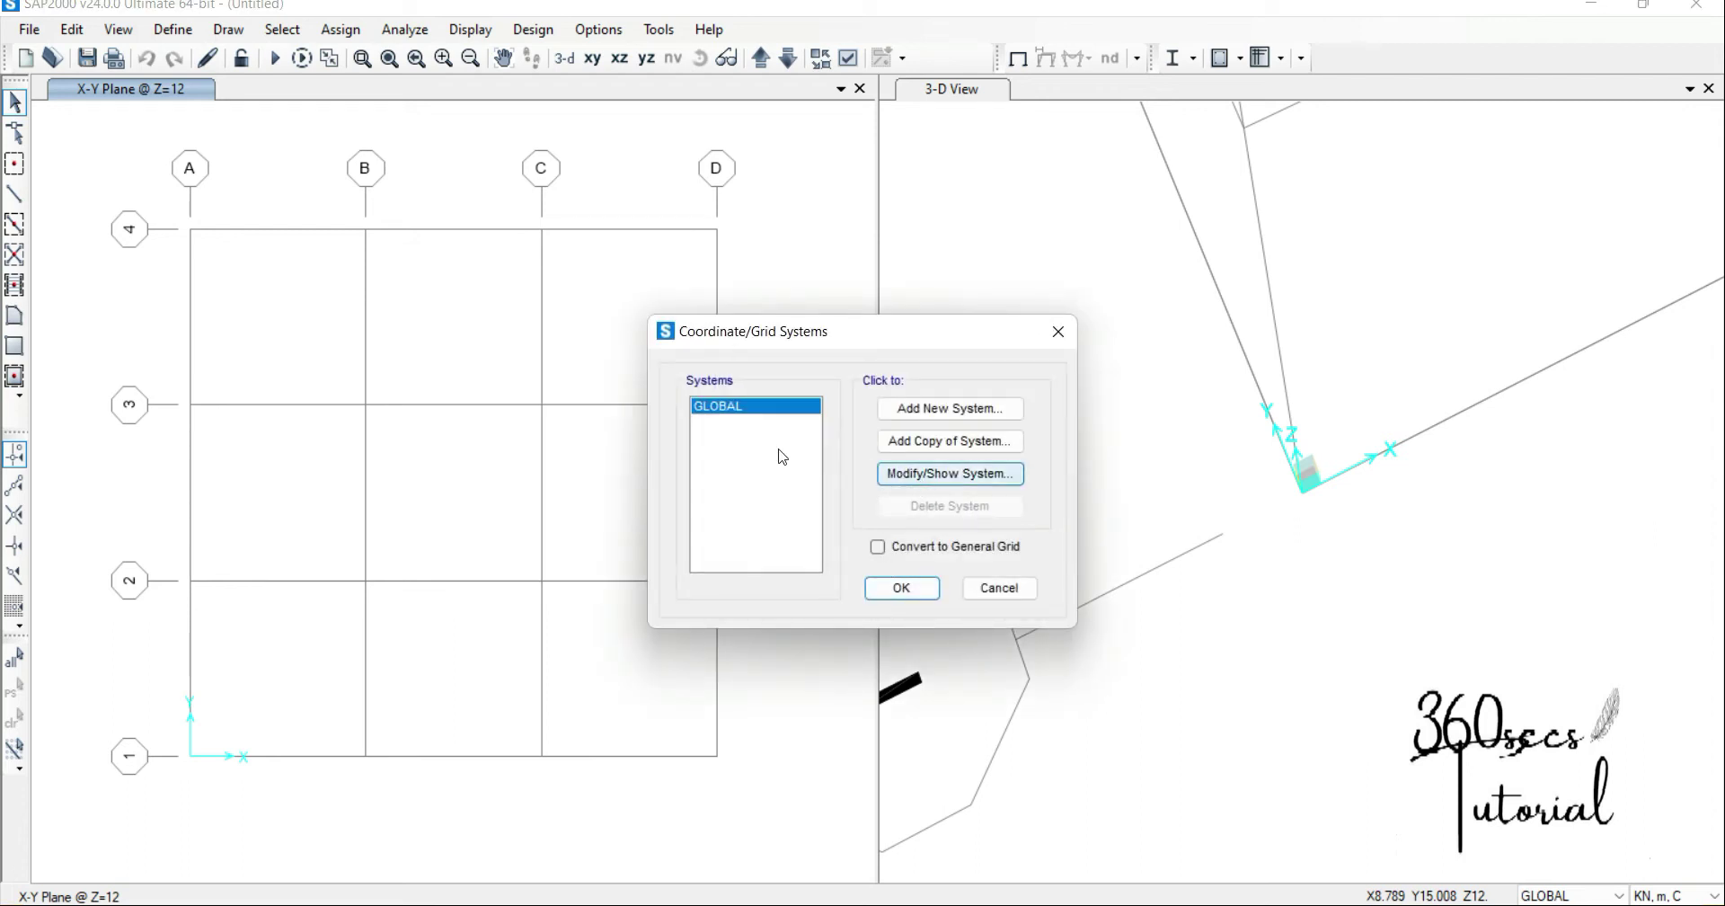
left_click(939, 474)
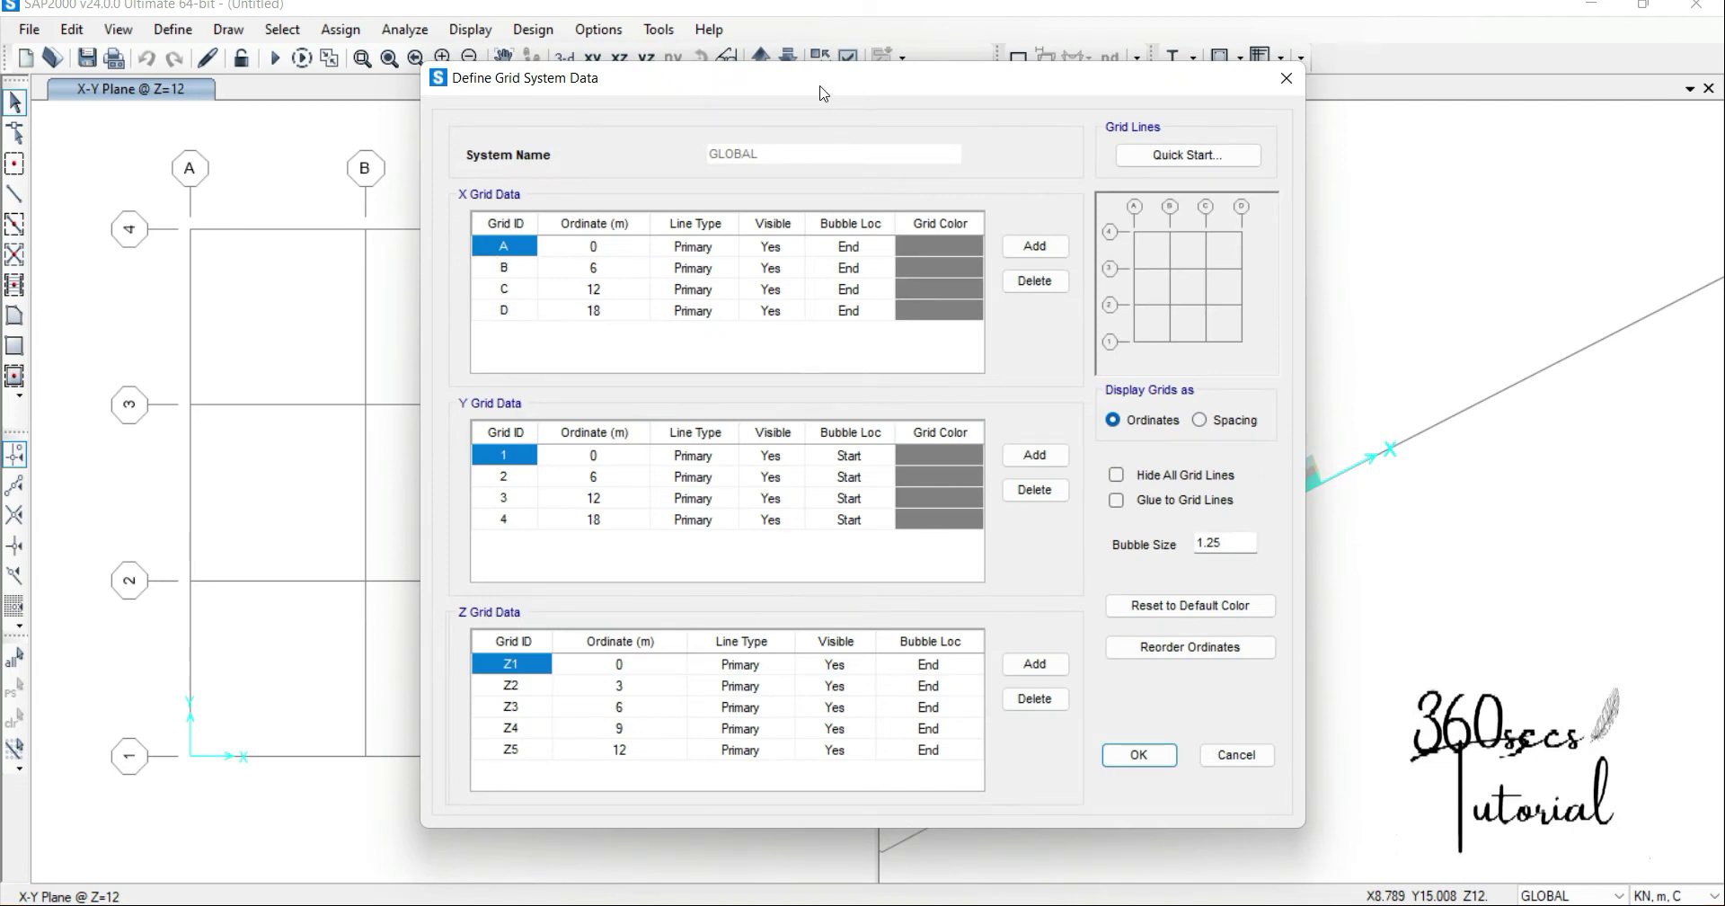
left_click_drag(819, 84, 902, 111)
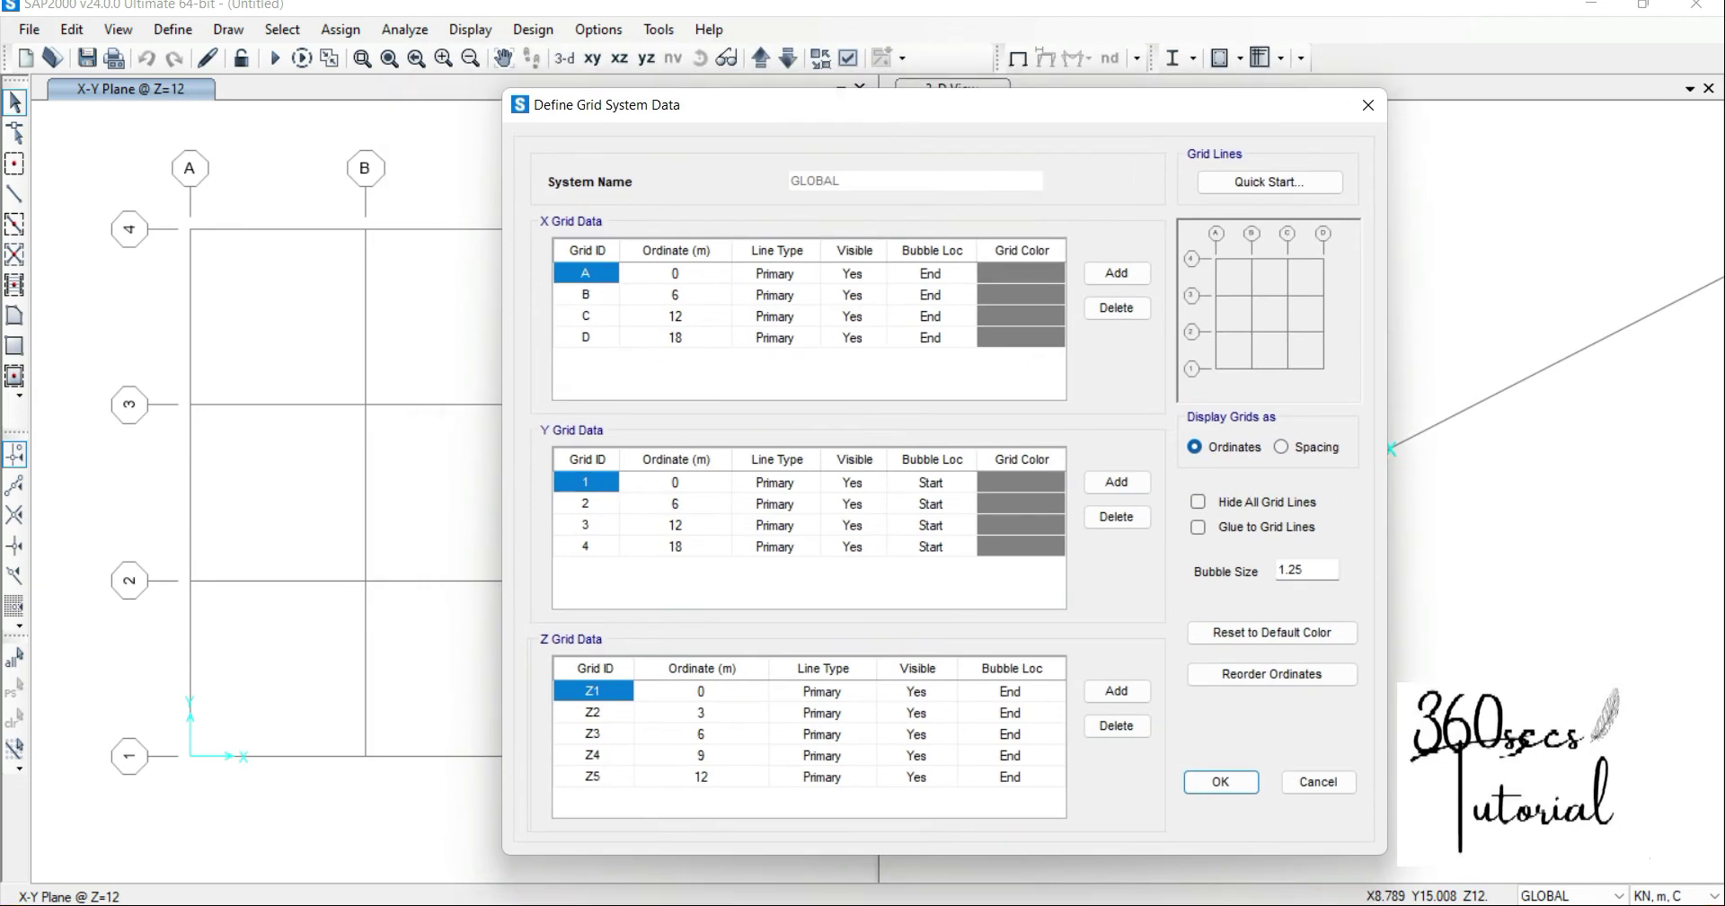
Step: Set the ordinate of X grid line B to 2.4 m
left_click(836, 904)
left_click(586, 281)
left_click(585, 297)
left_click(585, 318)
left_click(583, 338)
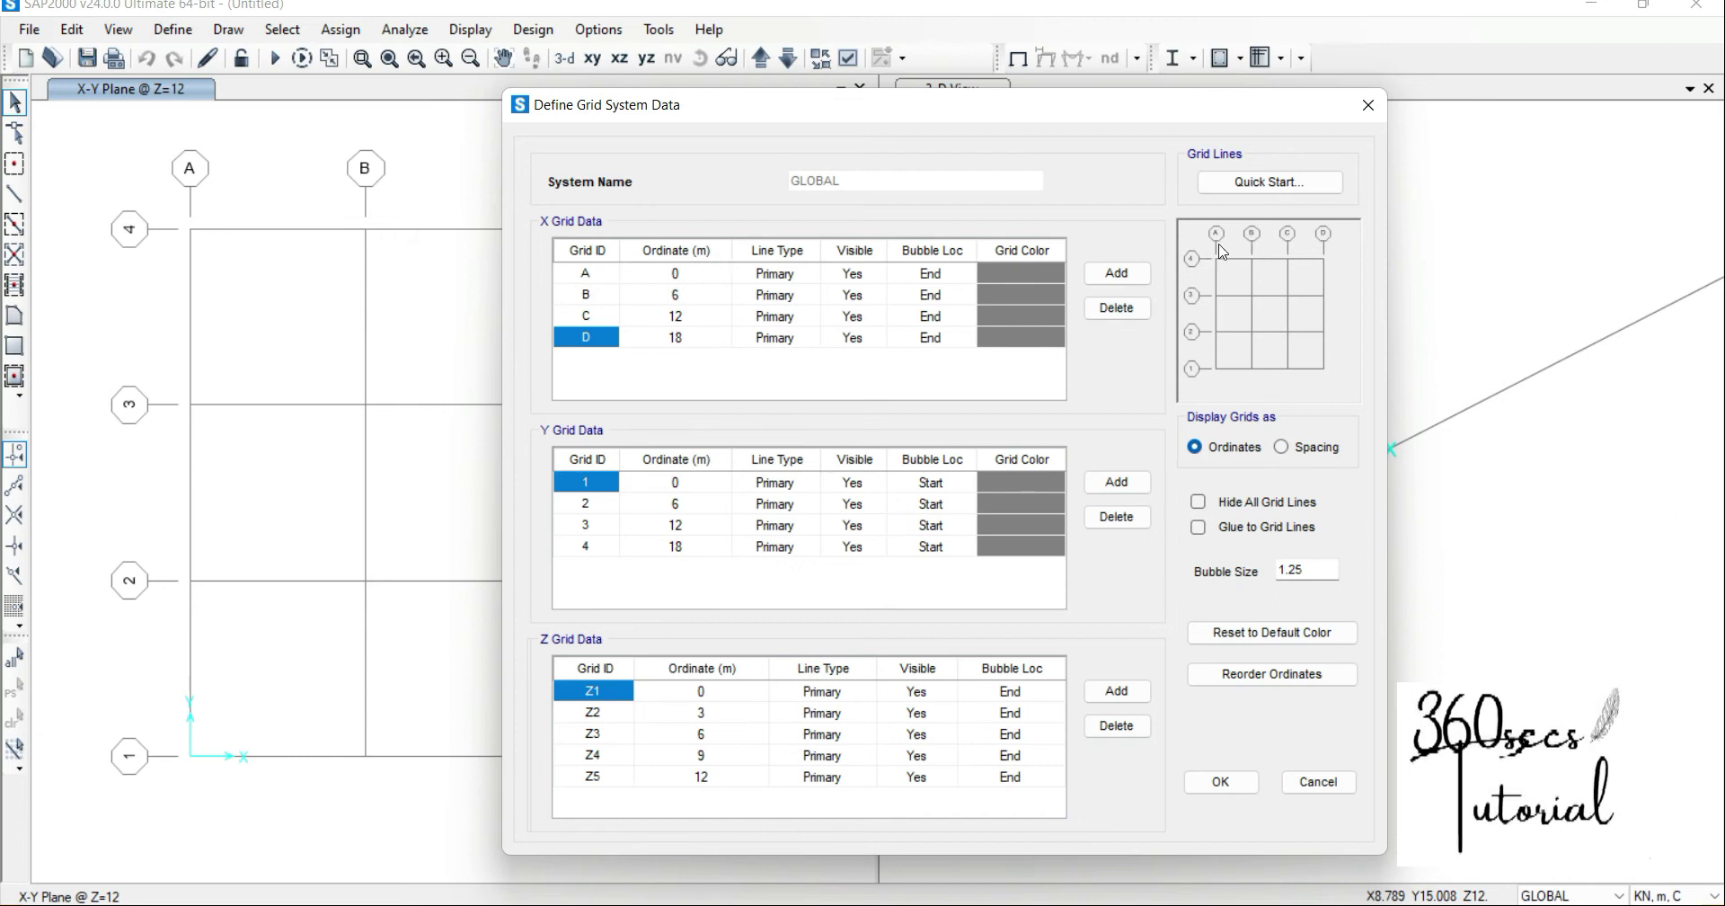
left_click(678, 303)
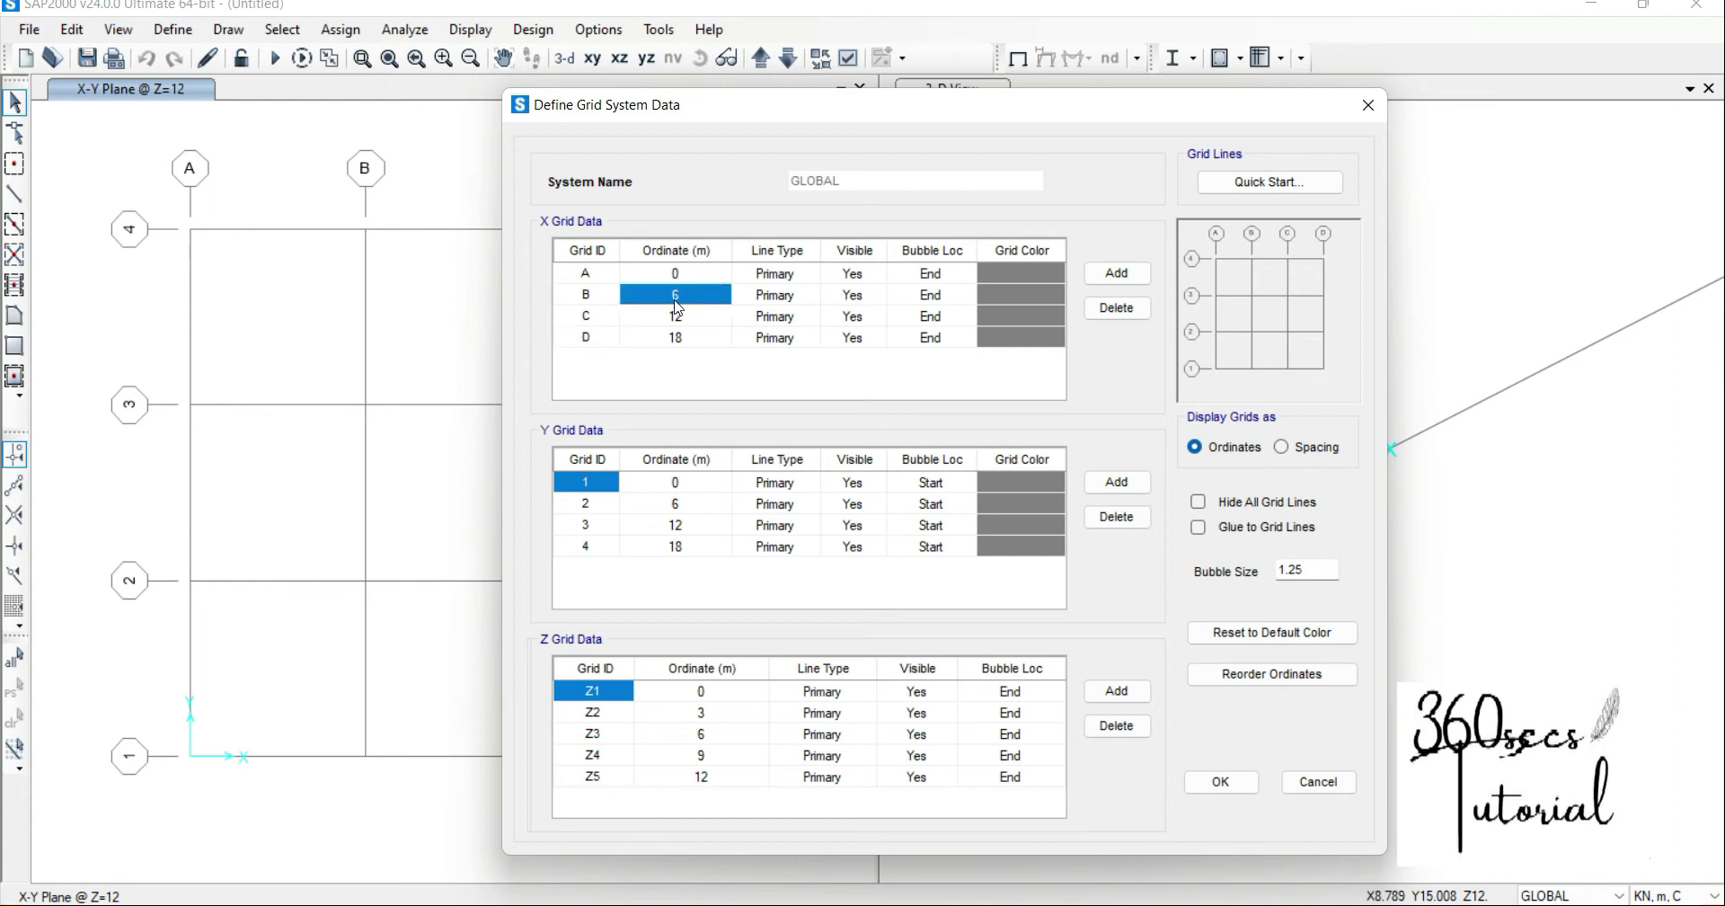
key("Down")
key("Left")
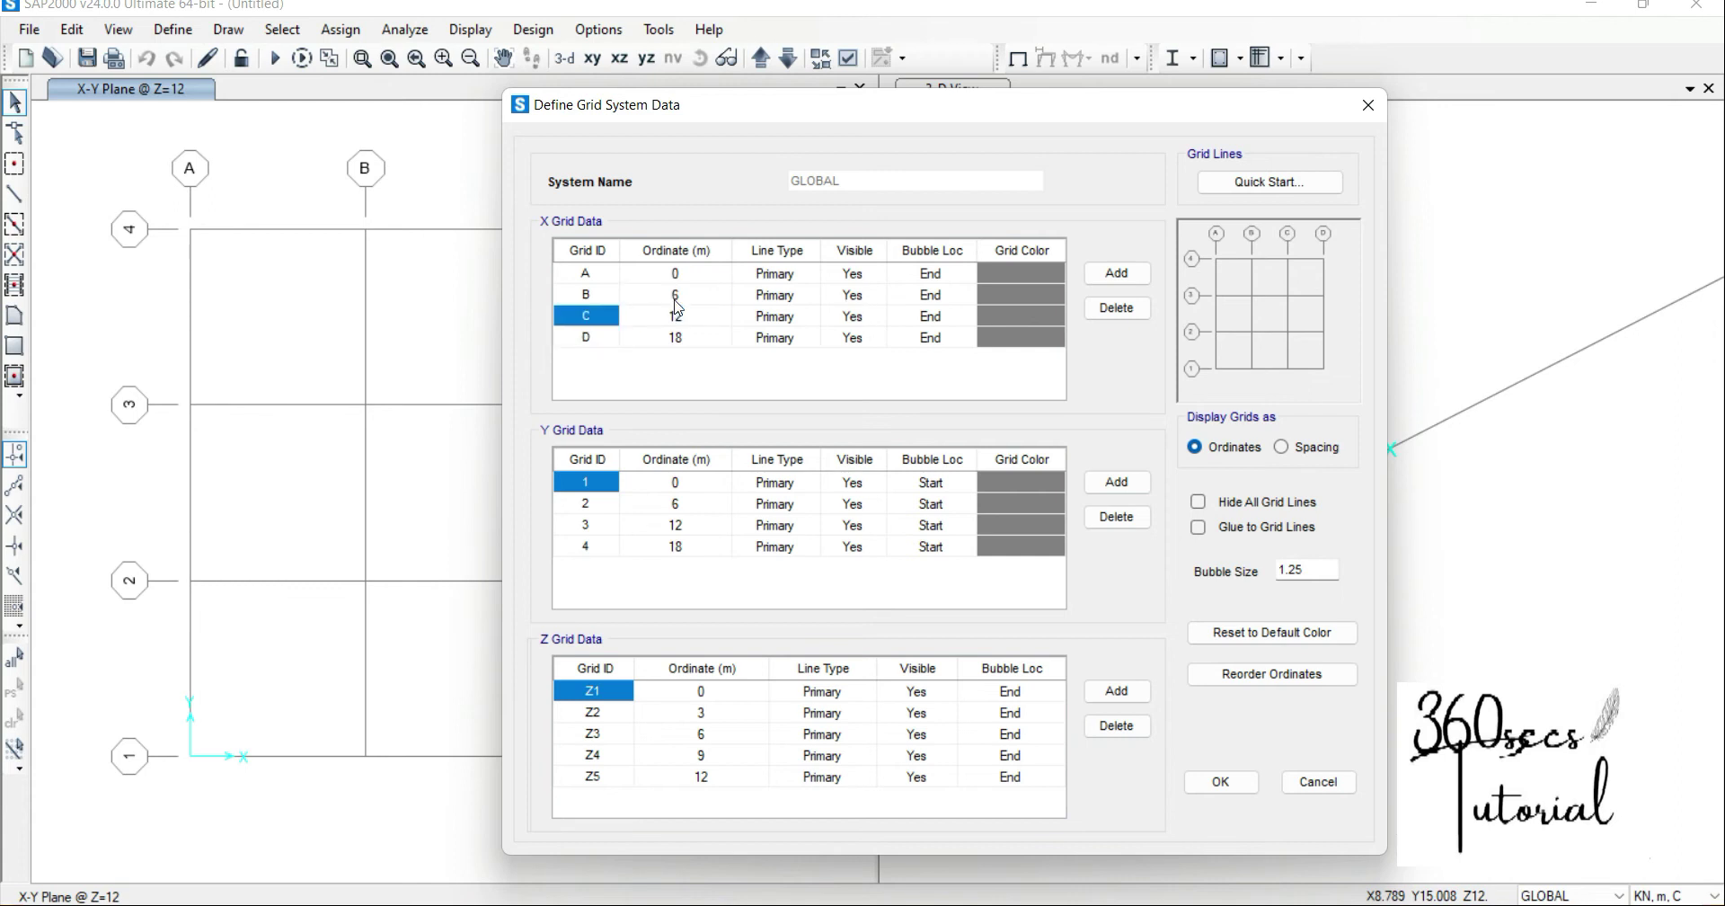
left_click(676, 299)
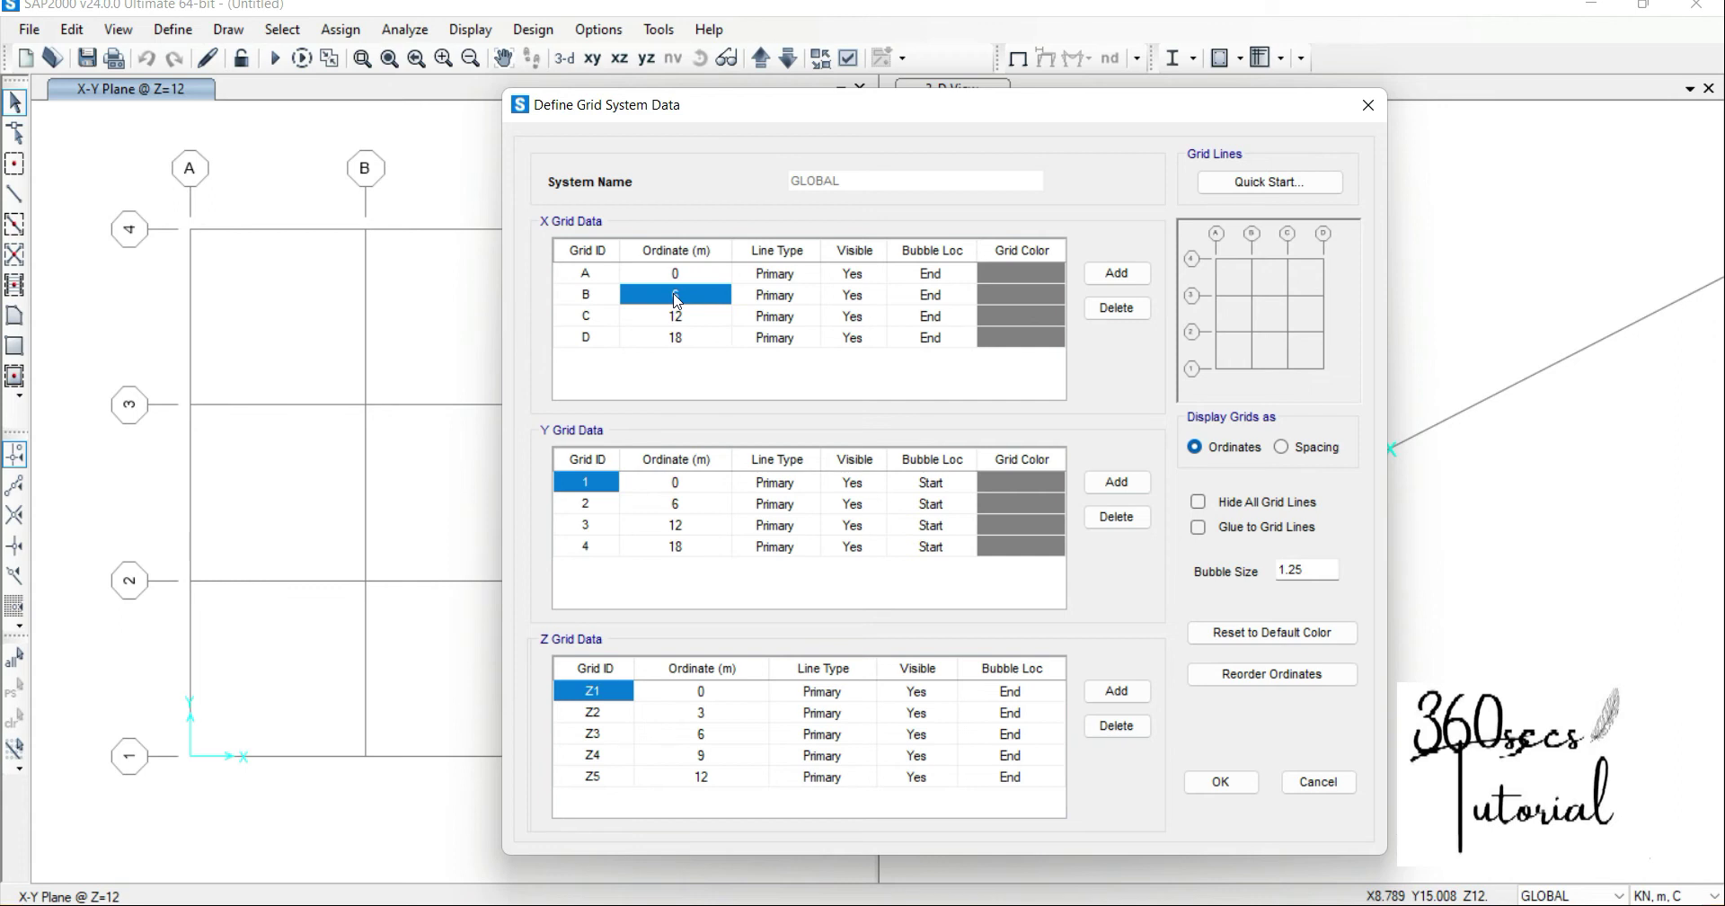
key("Num_Lock")
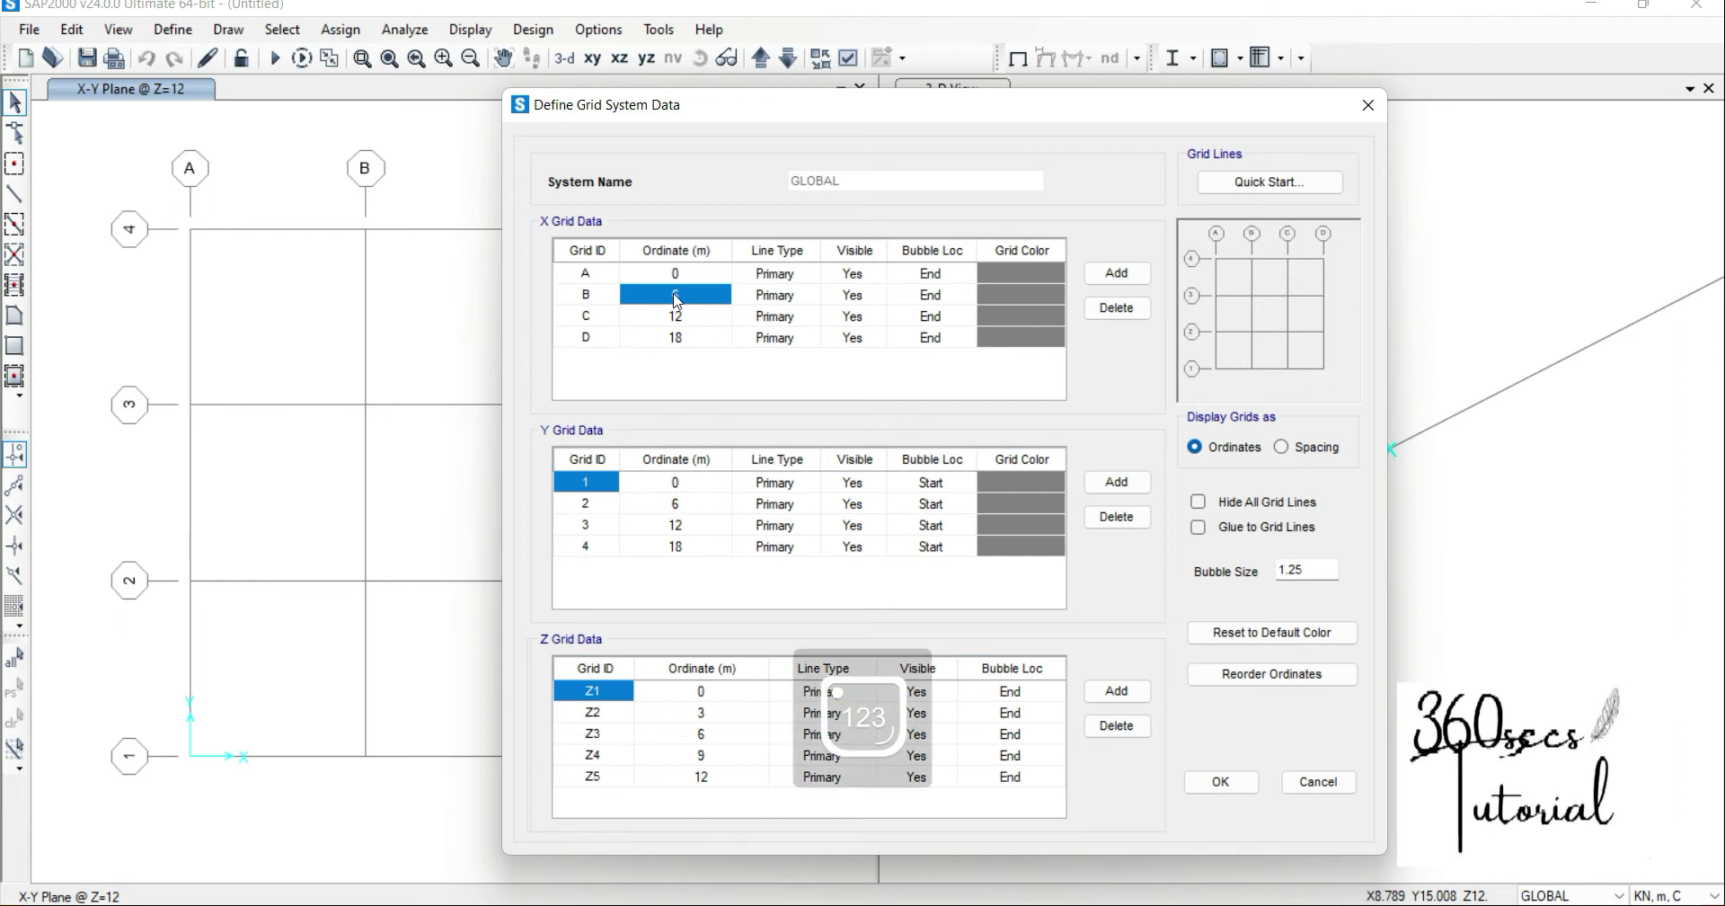
type("2.4")
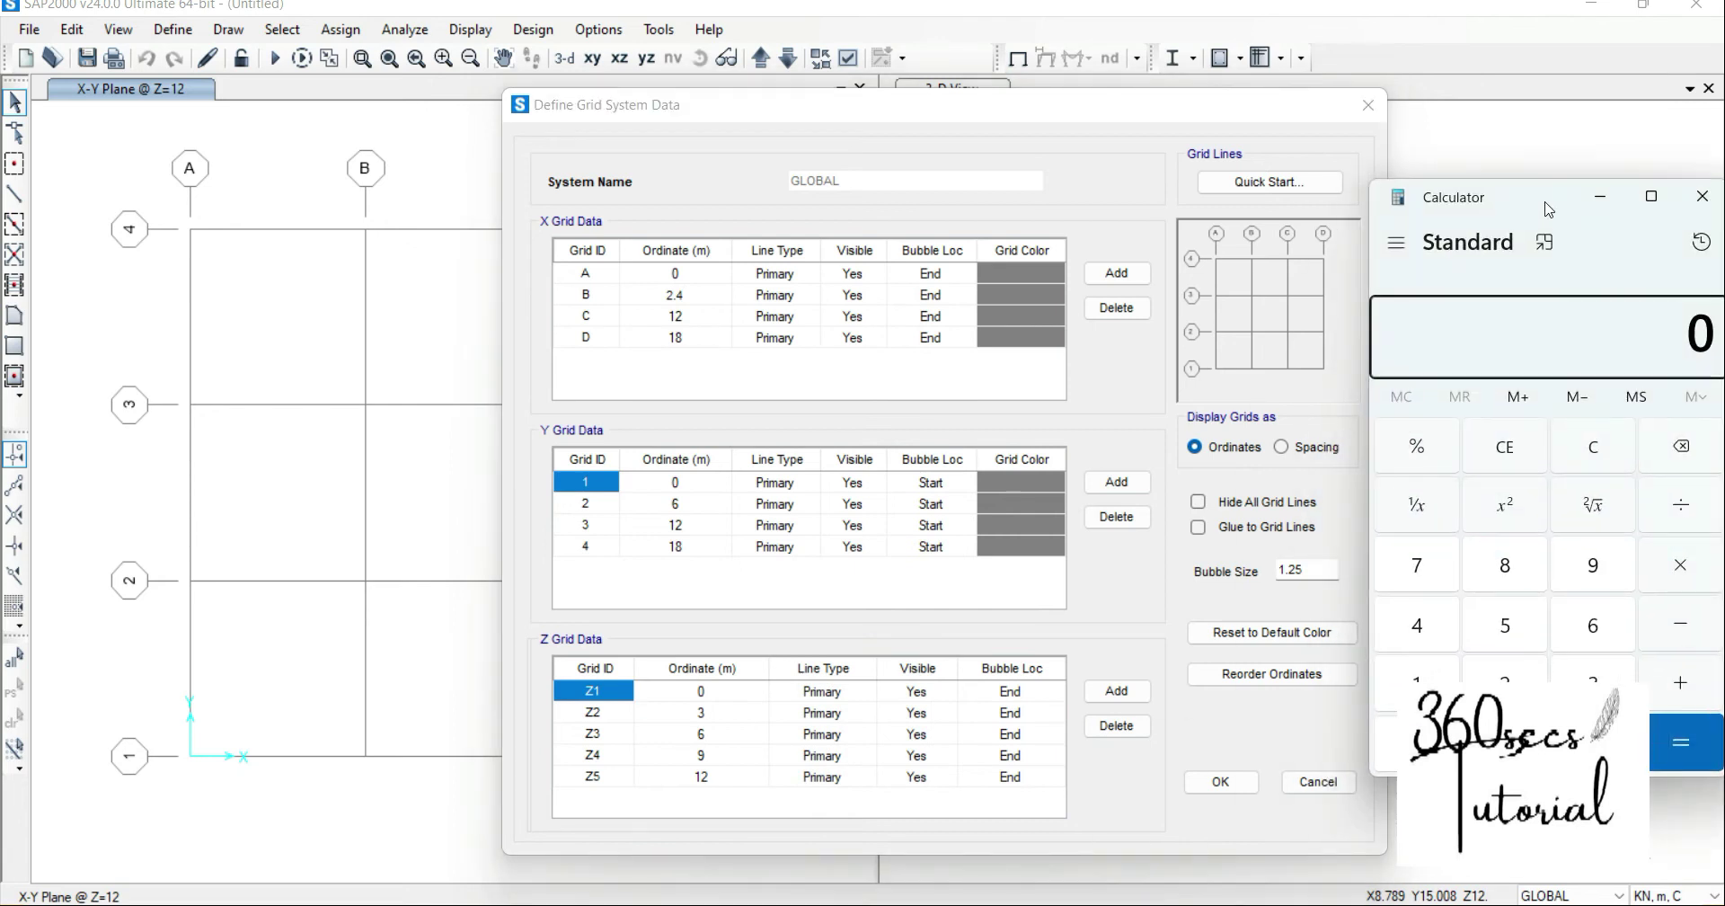
Step: Compute 2.4 + 2.4 in Calculator and set the ordinate of X grid line C to 4.8 m
left_click_drag(1548, 207, 1459, 153)
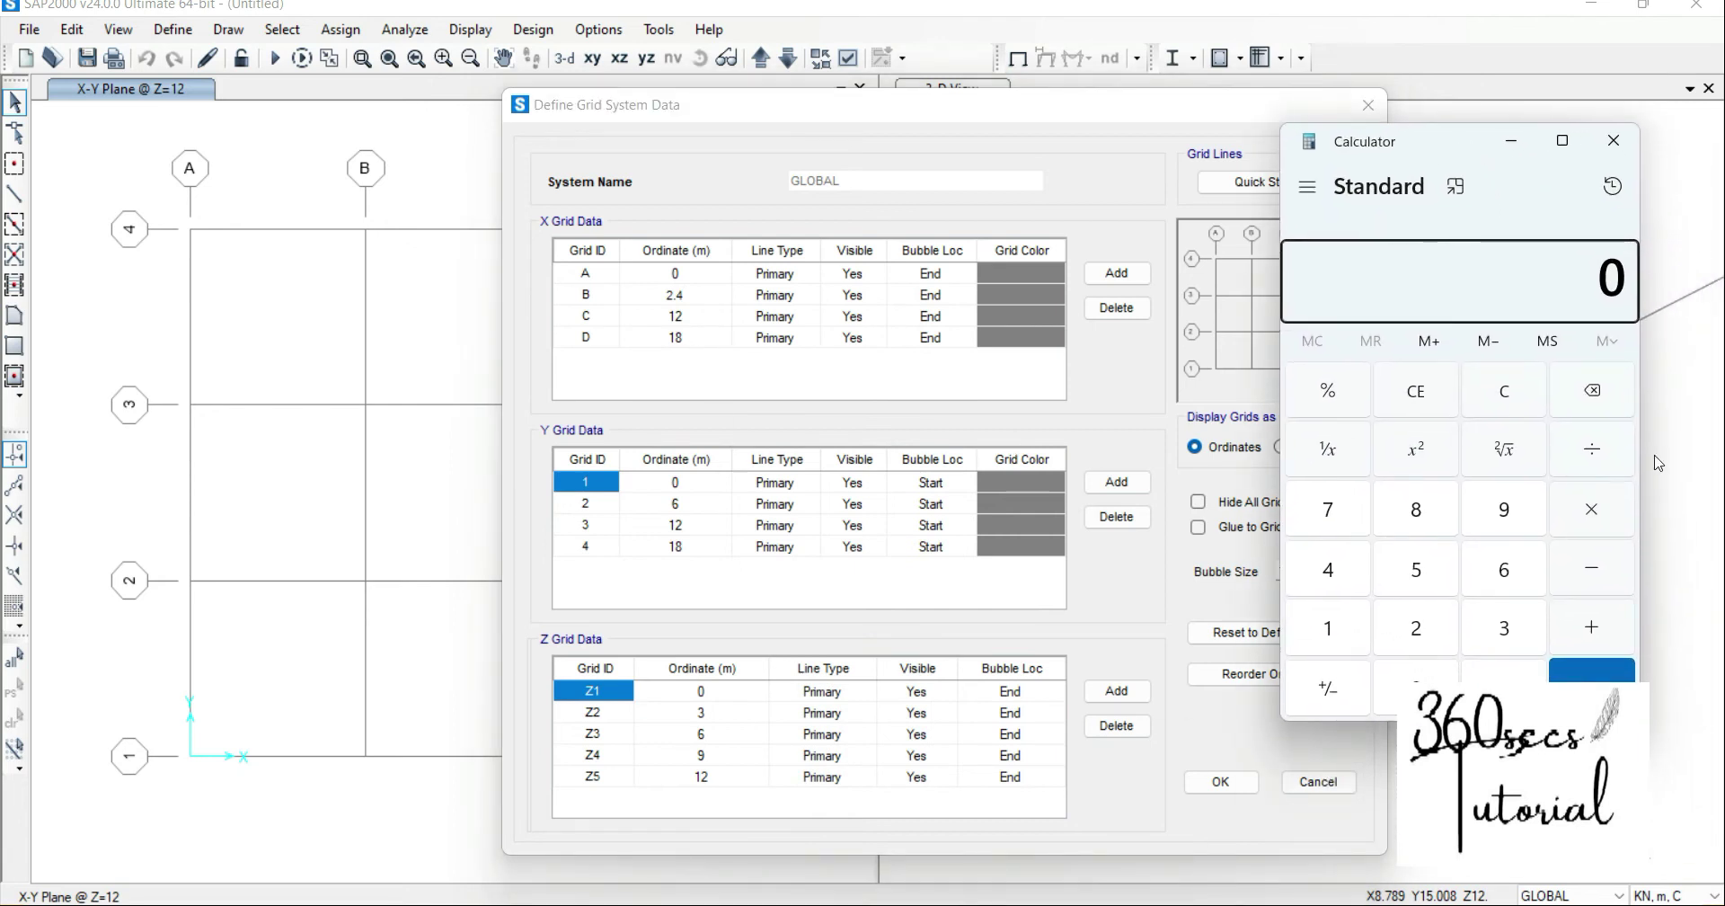
left_click(1415, 628)
left_click(1415, 688)
left_click(1328, 570)
left_click(1606, 620)
left_click(1415, 628)
left_click(1415, 688)
left_click(1328, 569)
left_click(1591, 672)
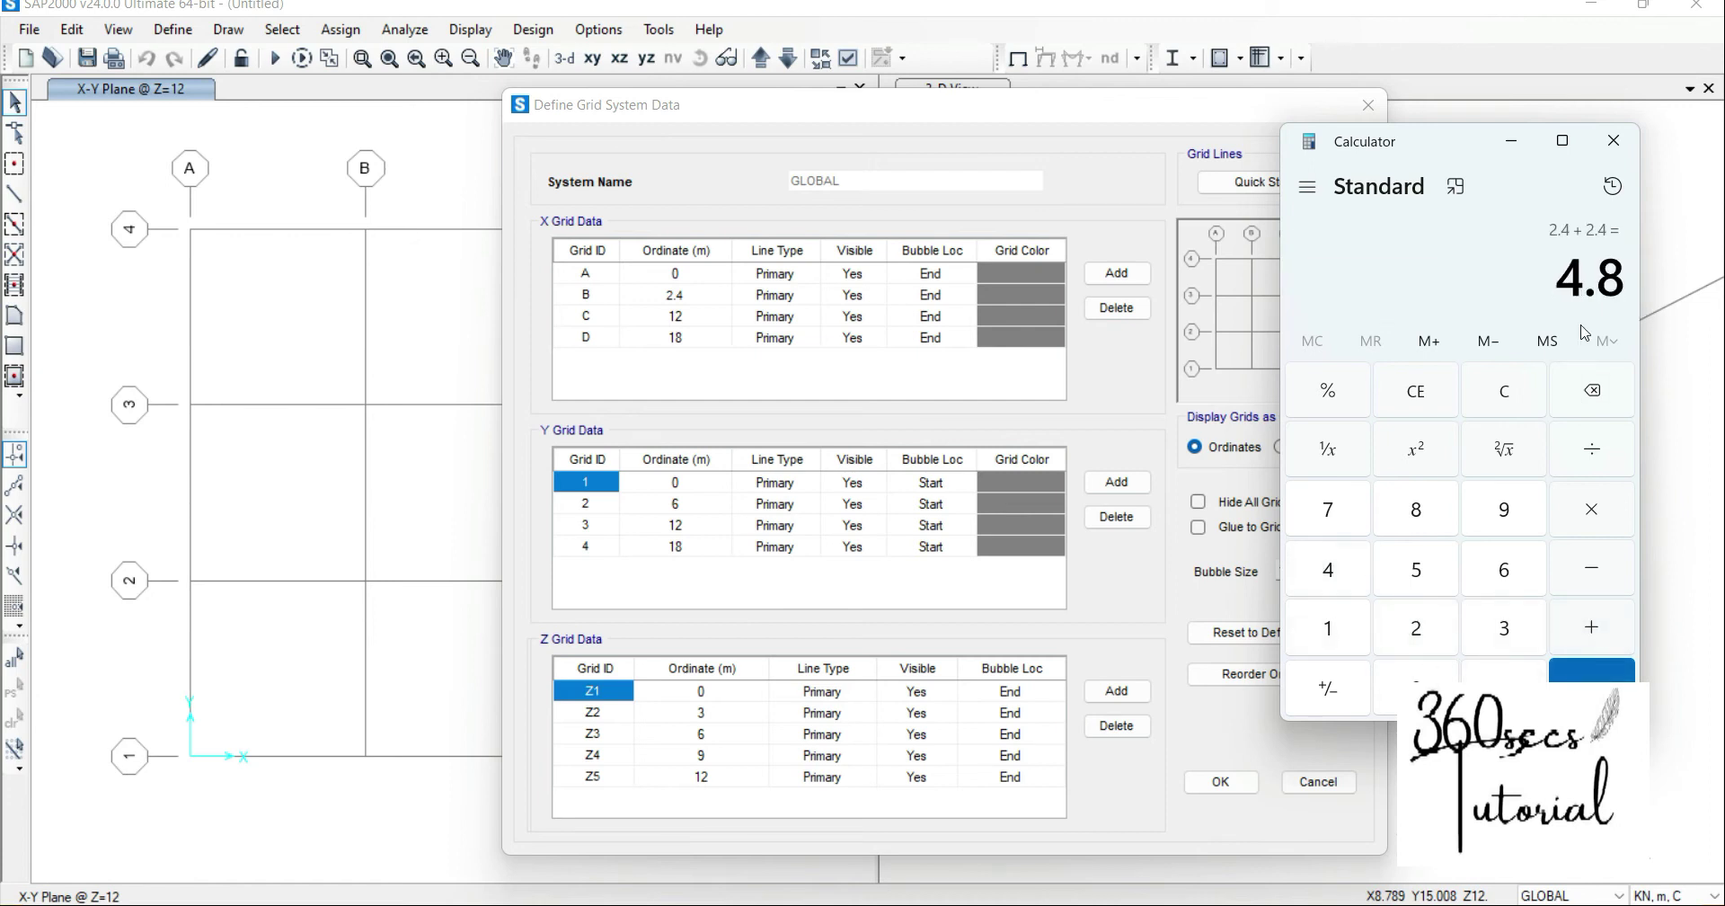
left_click(677, 323)
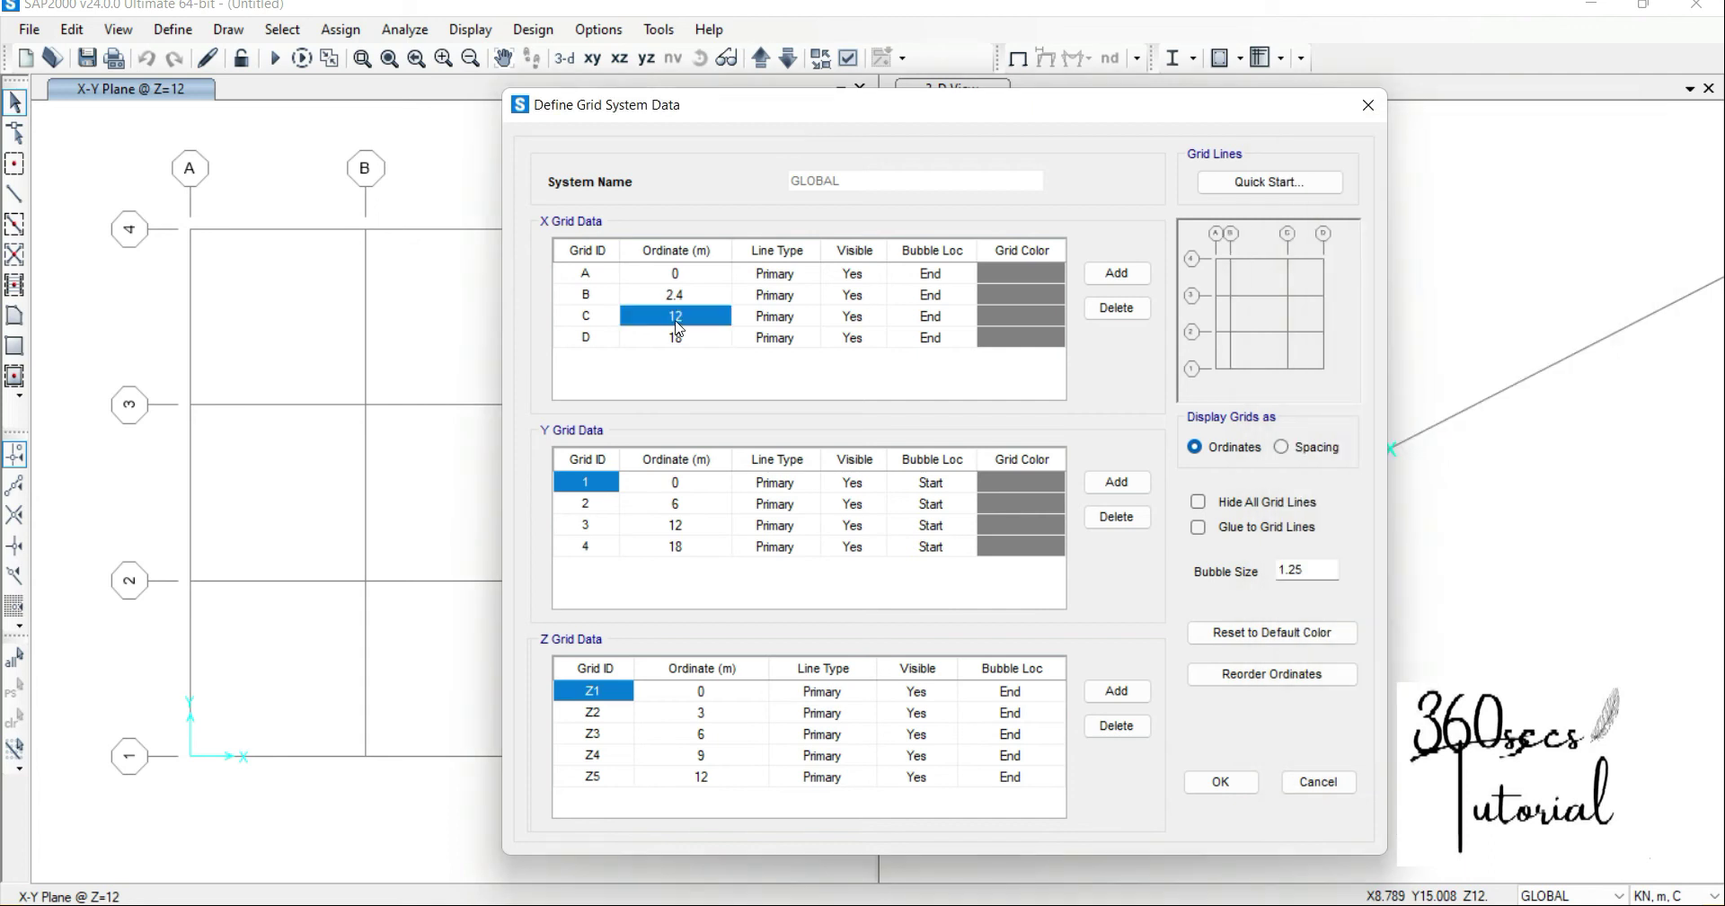
type("4.8")
Step: Add 2.4 to the 4.8 in Calculator and set the ordinate of X grid line D to 7.2 m
key("alt+Tab")
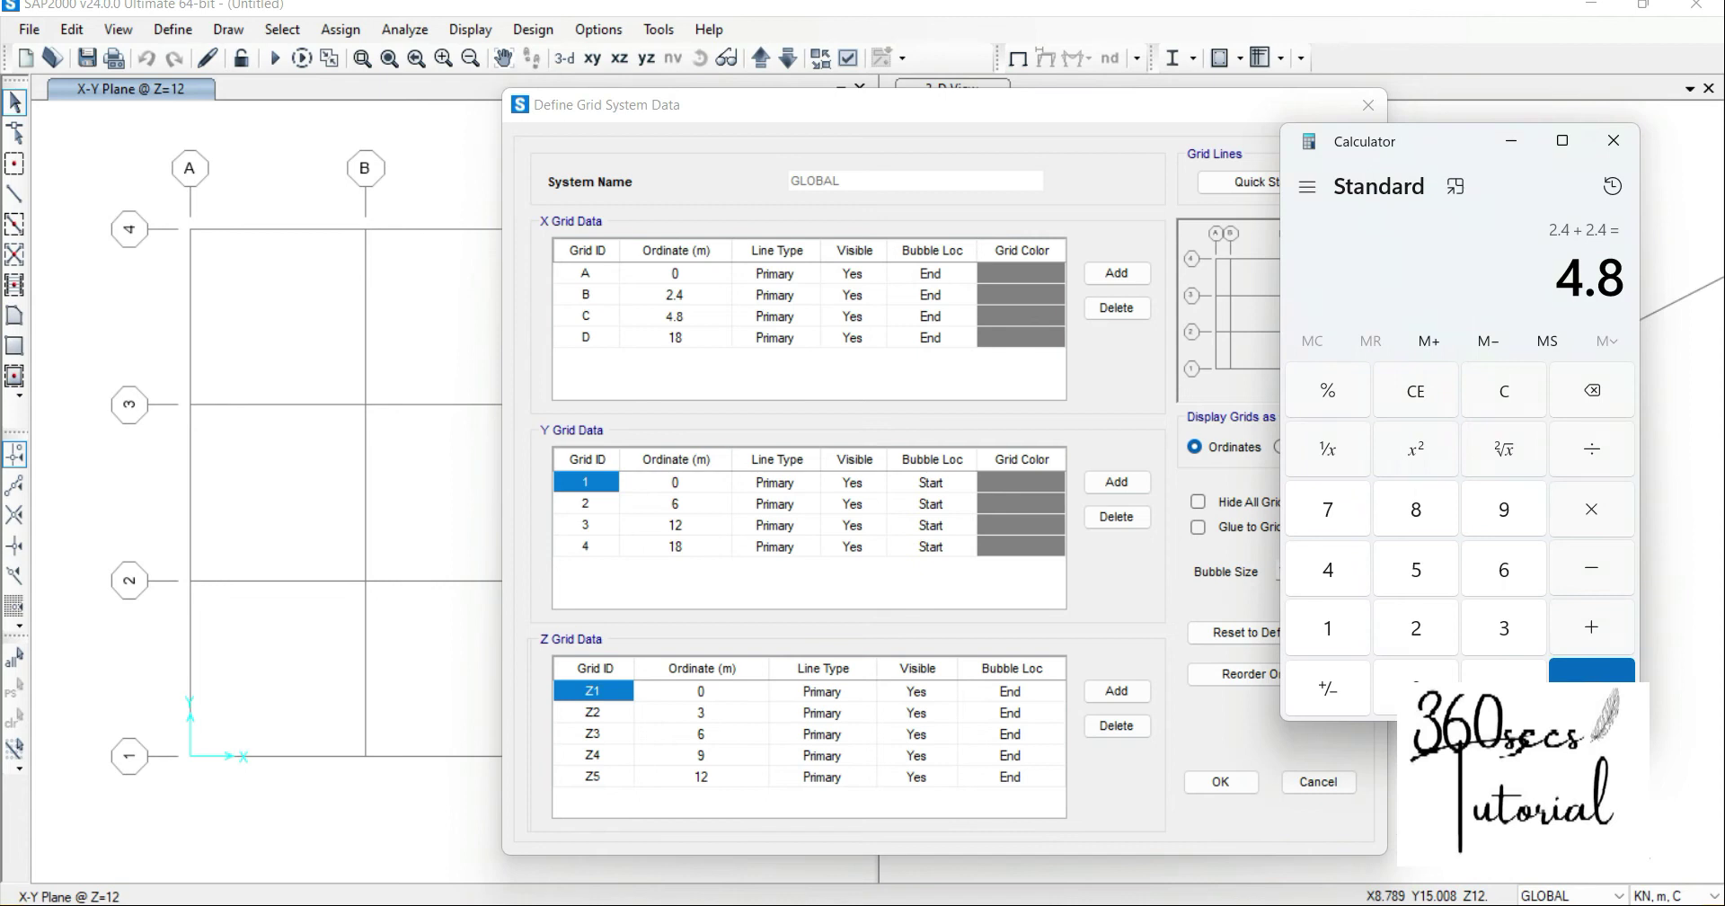
left_click(1591, 627)
left_click(1416, 628)
left_click(1416, 688)
left_click(1328, 569)
left_click(1591, 669)
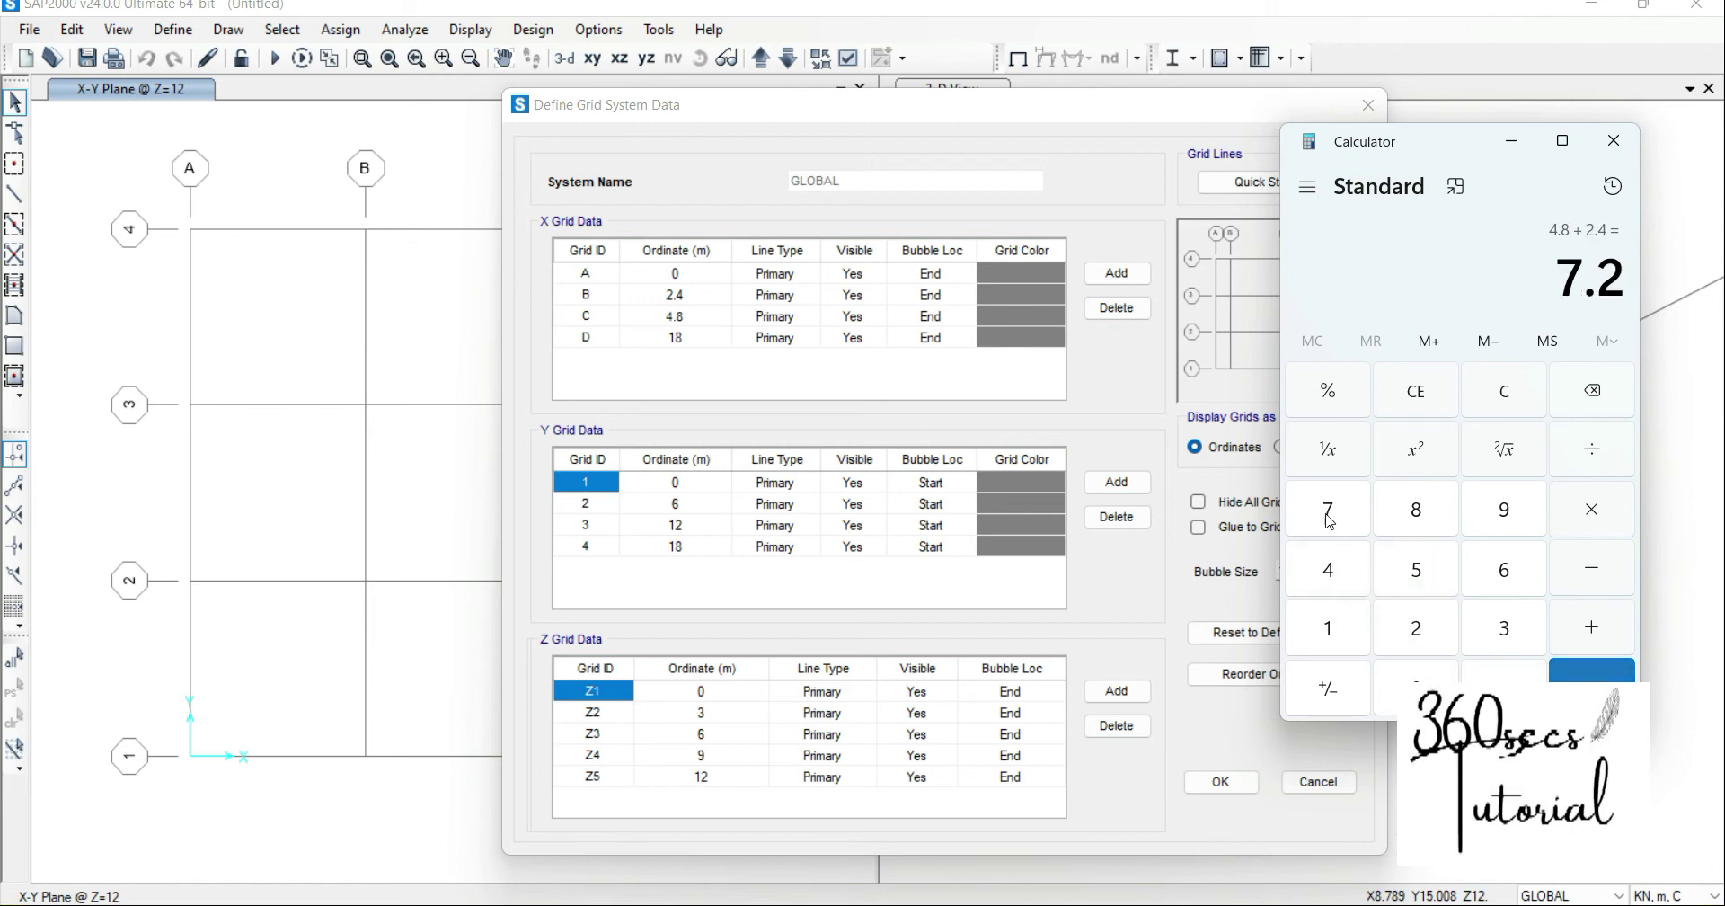
left_click(685, 340)
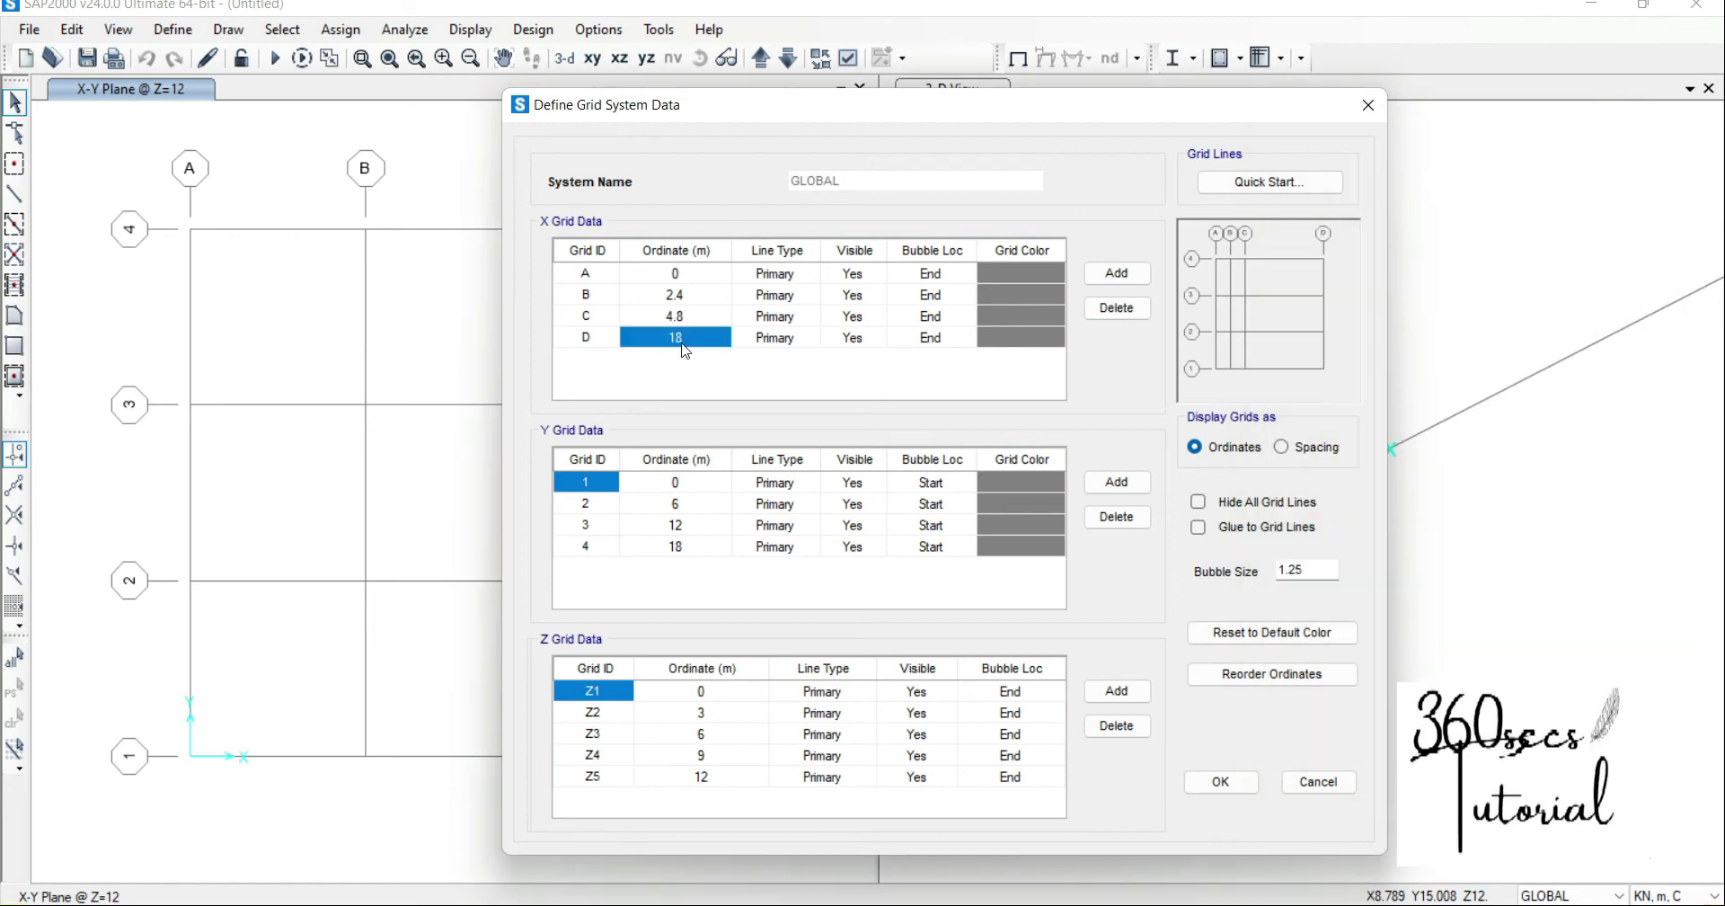
type("7.2")
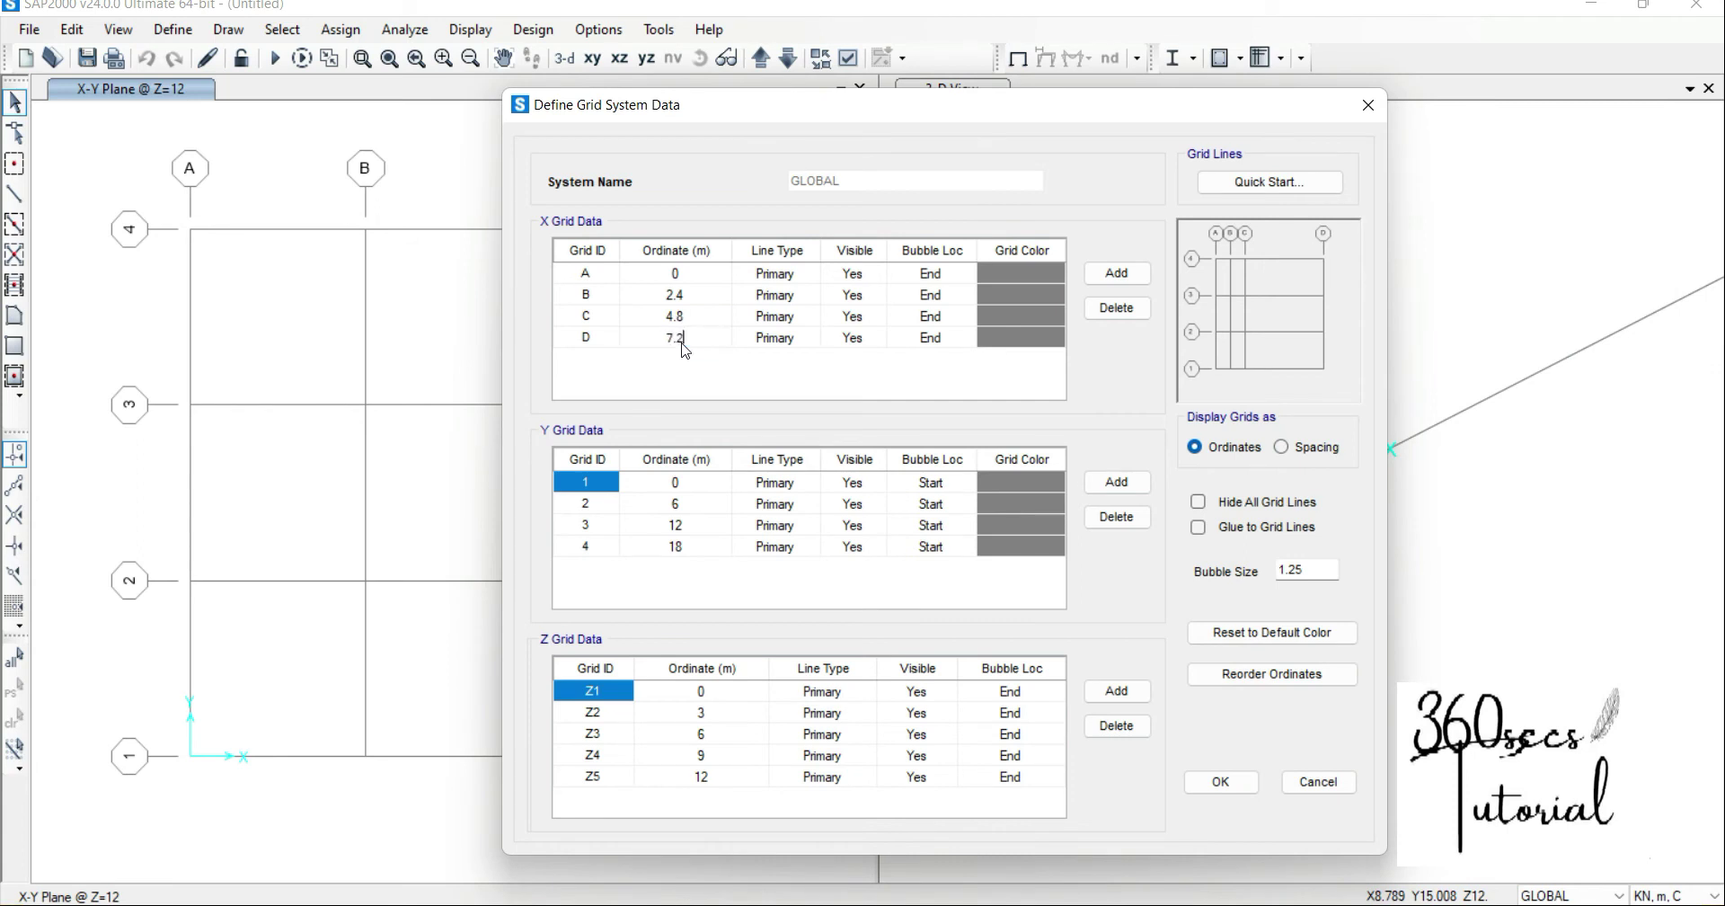